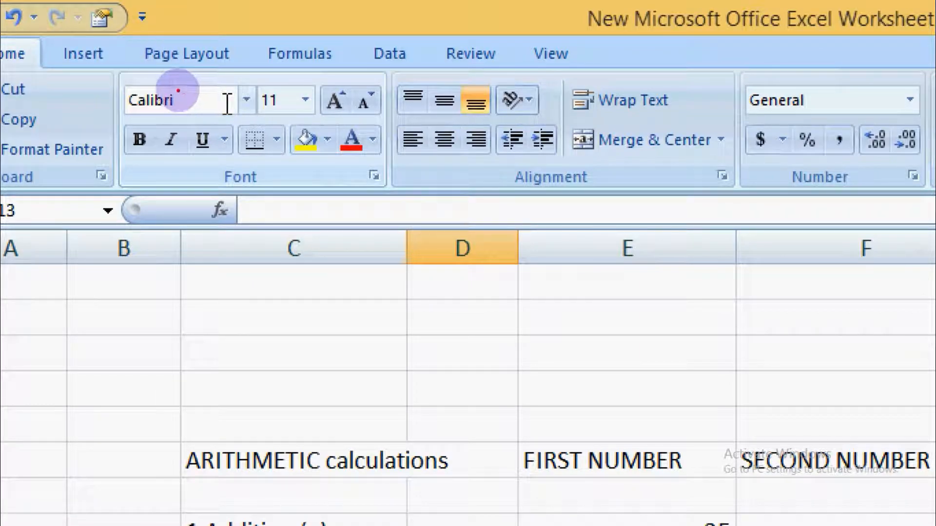
- Examine the font formatting options, including the underline types and the border choices with their line colors and line styles
{"action": "mouse_move", "coordinate": [186, 82]}
{"action": "left_mouse_down"}
{"action": "mouse_move", "coordinate": [138, 79]}
{"action": "mouse_move", "coordinate": [119, 98]}
{"action": "mouse_move", "coordinate": [139, 119]}
{"action": "mouse_move", "coordinate": [218, 120]}
{"action": "mouse_move", "coordinate": [236, 84]}
{"action": "mouse_move", "coordinate": [174, 79]}
{"action": "left_mouse_up"}
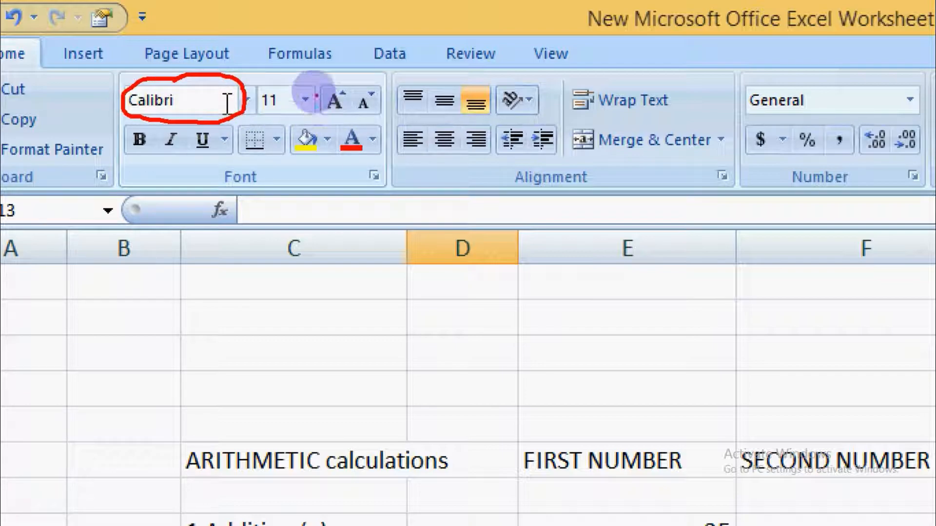
{"action": "mouse_move", "coordinate": [315, 87]}
{"action": "left_mouse_down"}
{"action": "mouse_move", "coordinate": [265, 81]}
{"action": "mouse_move", "coordinate": [249, 115]}
{"action": "mouse_move", "coordinate": [283, 124]}
{"action": "mouse_move", "coordinate": [315, 109]}
{"action": "mouse_move", "coordinate": [317, 90]}
{"action": "mouse_move", "coordinate": [335, 110]}
{"action": "mouse_move", "coordinate": [355, 88]}
{"action": "mouse_move", "coordinate": [341, 80]}
{"action": "mouse_move", "coordinate": [373, 100]}
{"action": "mouse_move", "coordinate": [363, 93]}
{"action": "left_mouse_up"}
{"action": "mouse_move", "coordinate": [154, 131]}
{"action": "left_mouse_down"}
{"action": "mouse_move", "coordinate": [126, 138]}
{"action": "mouse_move", "coordinate": [134, 150]}
{"action": "mouse_move", "coordinate": [155, 135]}
{"action": "mouse_move", "coordinate": [187, 132]}
{"action": "mouse_move", "coordinate": [161, 139]}
{"action": "mouse_move", "coordinate": [161, 148]}
{"action": "mouse_move", "coordinate": [191, 131]}
{"action": "mouse_move", "coordinate": [224, 137]}
{"action": "mouse_move", "coordinate": [195, 127]}
{"action": "mouse_move", "coordinate": [191, 149]}
{"action": "mouse_move", "coordinate": [222, 142]}
{"action": "left_mouse_up"}
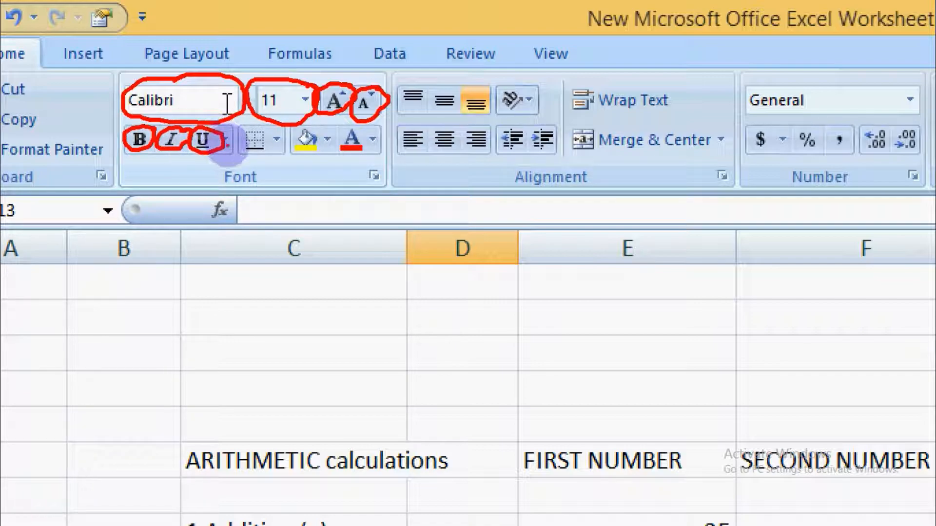
{"action": "left_click", "coordinate": [225, 141]}
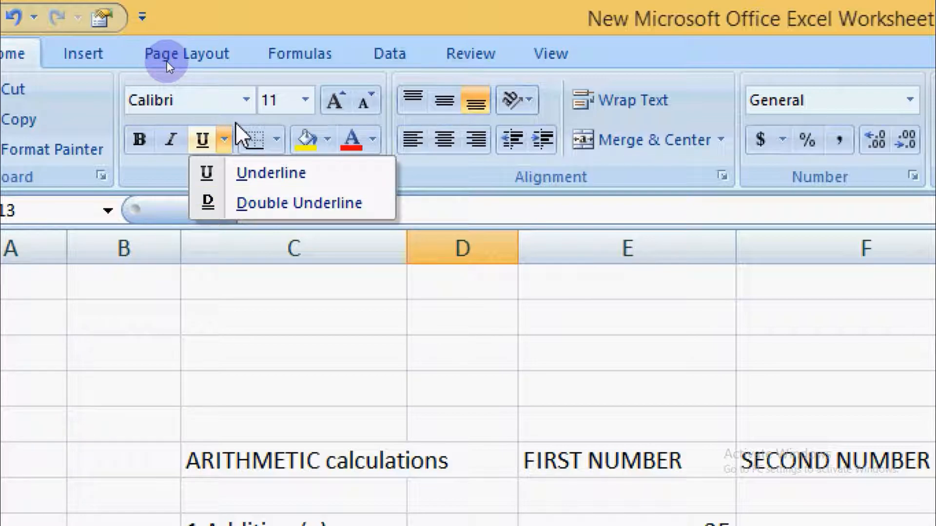
{"action": "left_click", "coordinate": [277, 142]}
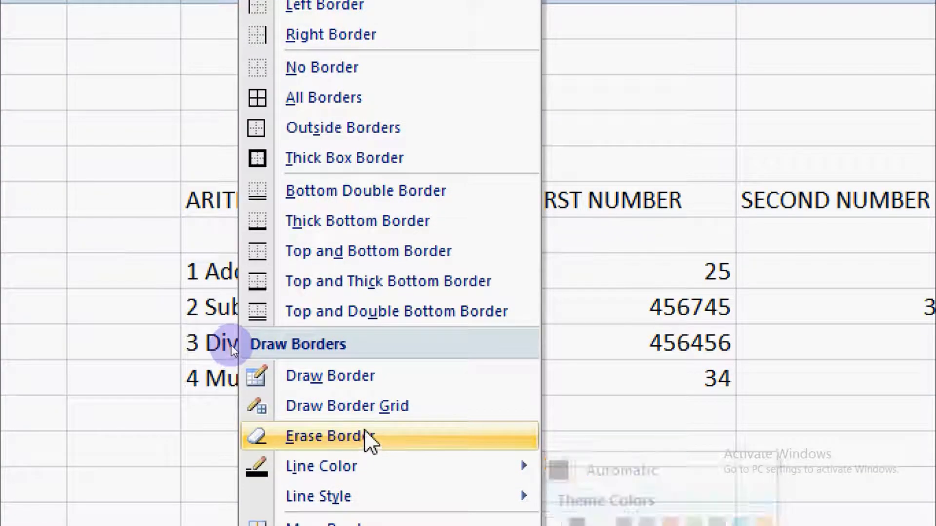
{"action": "mouse_move", "coordinate": [371, 459]}
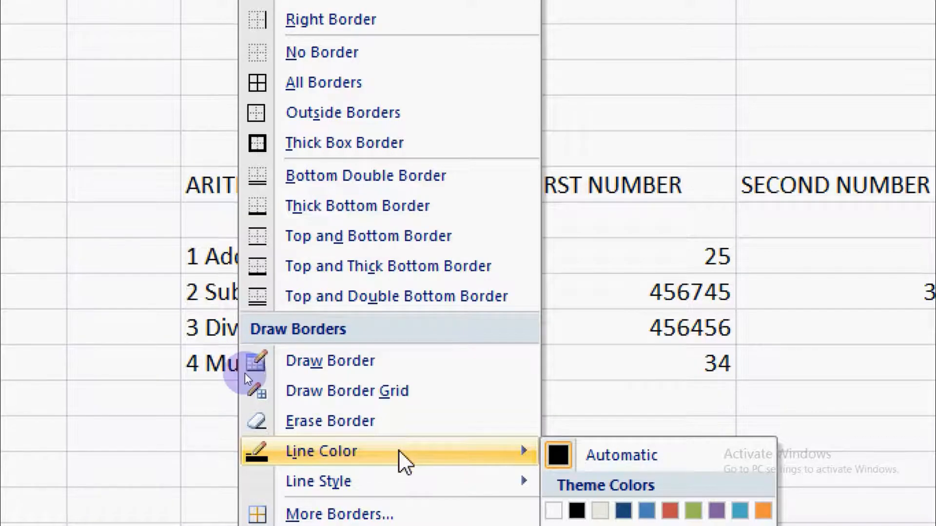
{"action": "mouse_move", "coordinate": [366, 490]}
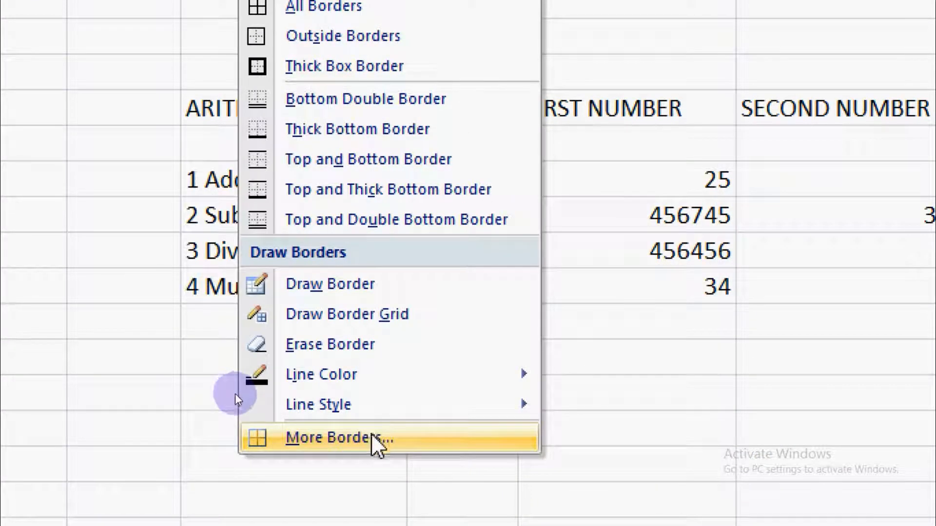
{"action": "mouse_move", "coordinate": [435, 407]}
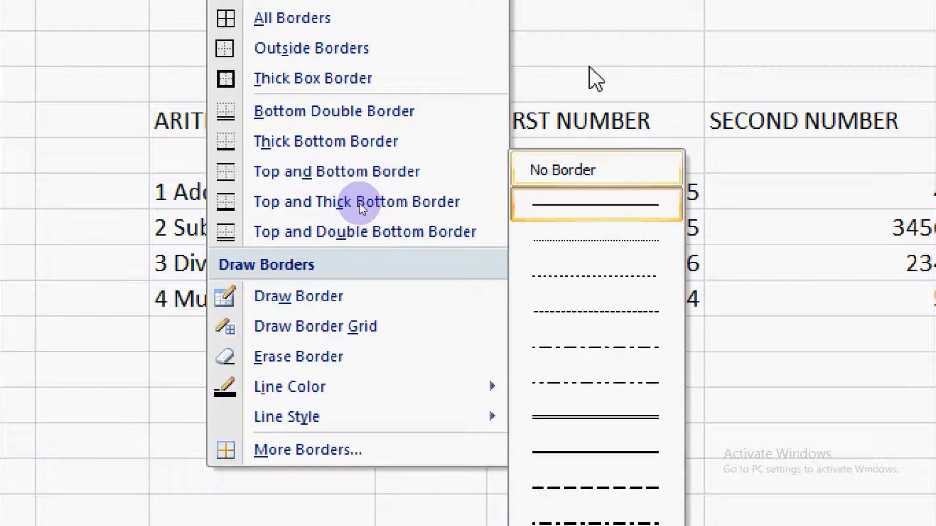
{"action": "left_click", "coordinate": [589, 53]}
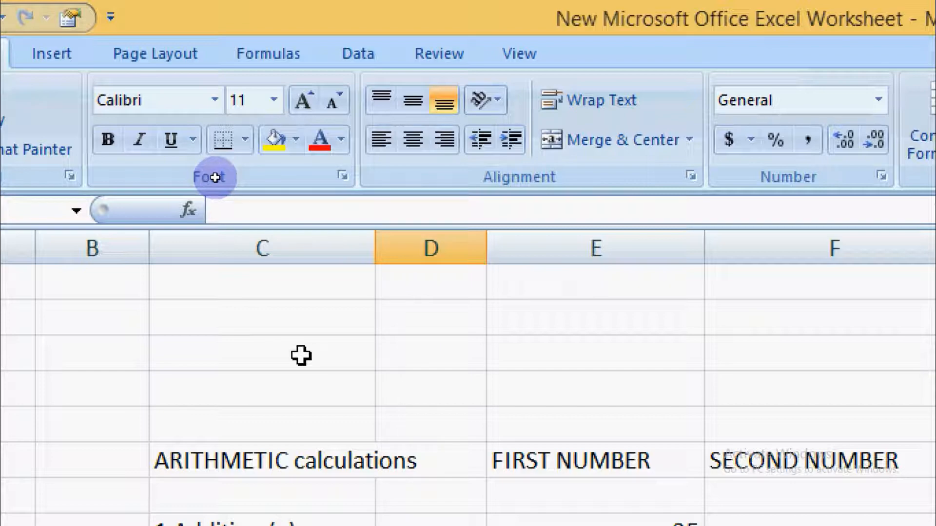
{"action": "type", "text": "4"}
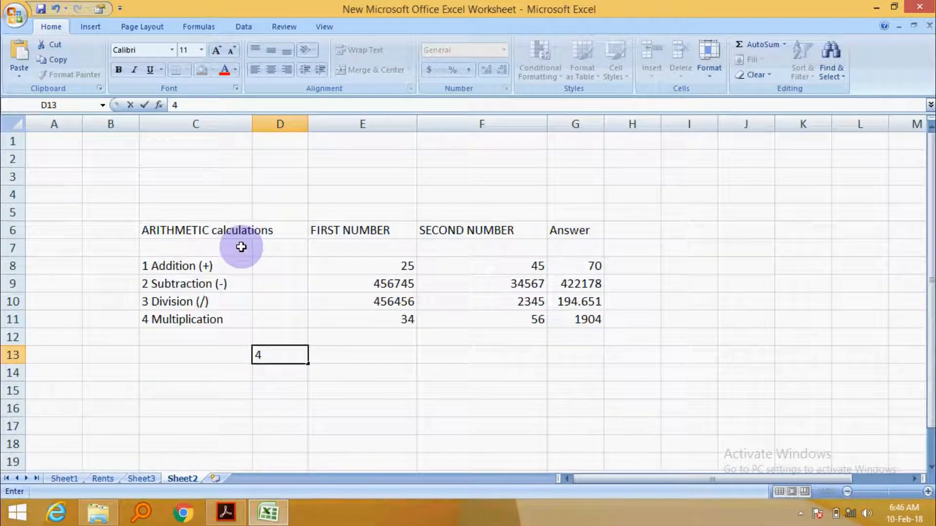
{"action": "key", "text": "Escape"}
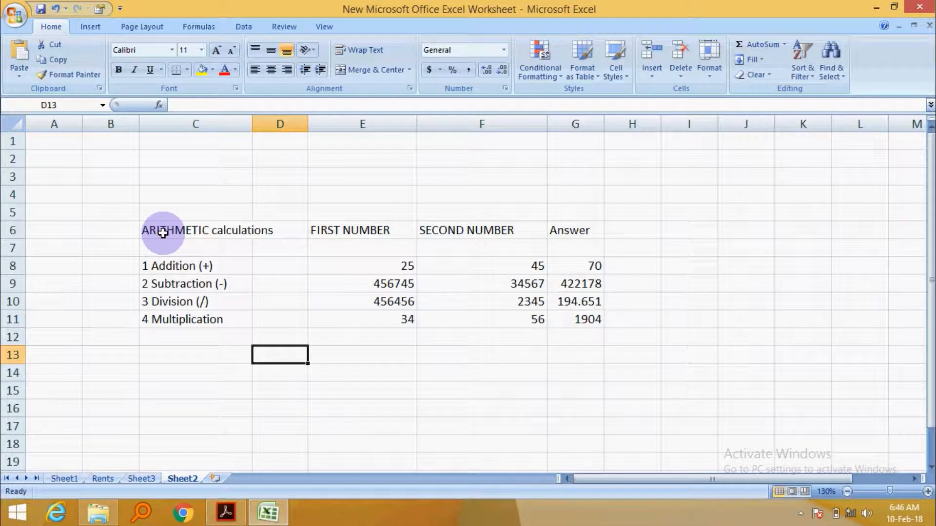
- Try the Aharoni font on the "ARITHMETIC calculations" heading in C6 and replace it with Algerian
{"action": "left_click", "coordinate": [188, 232]}
{"action": "left_click", "coordinate": [171, 50]}
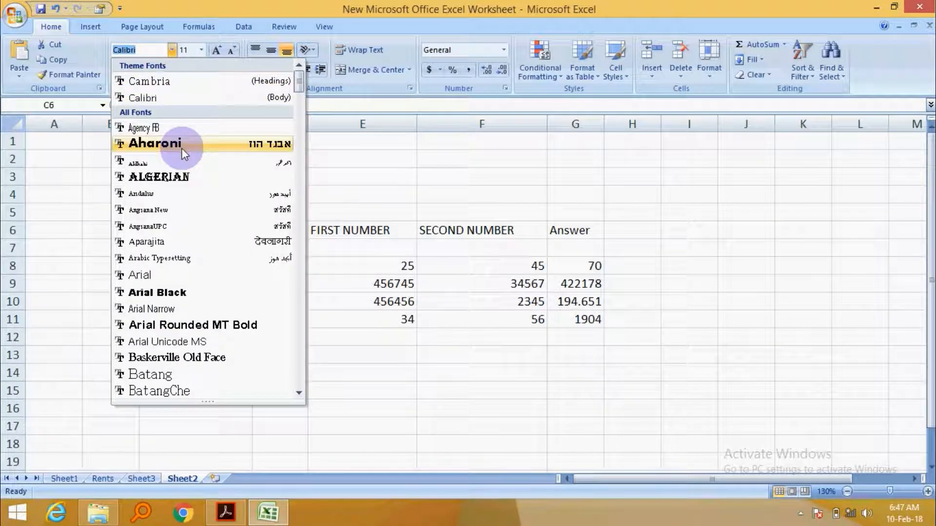
{"action": "left_click", "coordinate": [182, 144]}
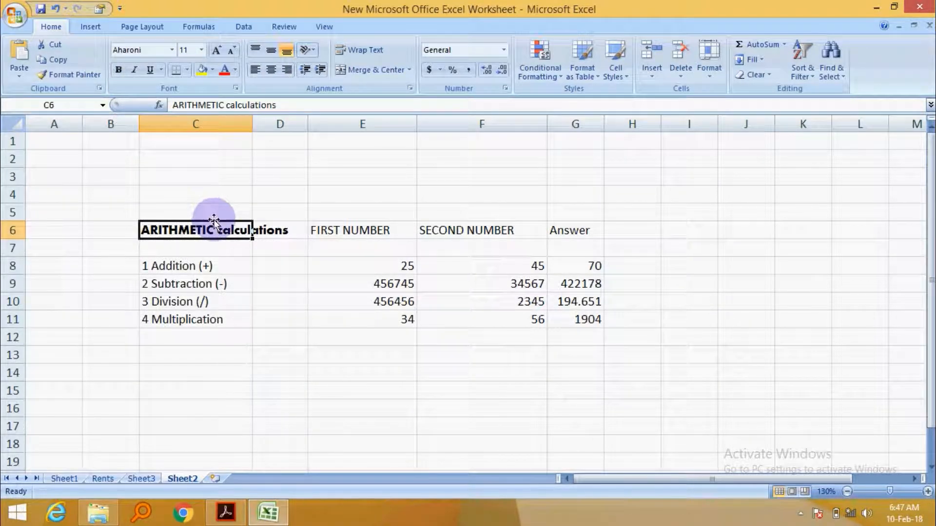
{"action": "left_click", "coordinate": [171, 50]}
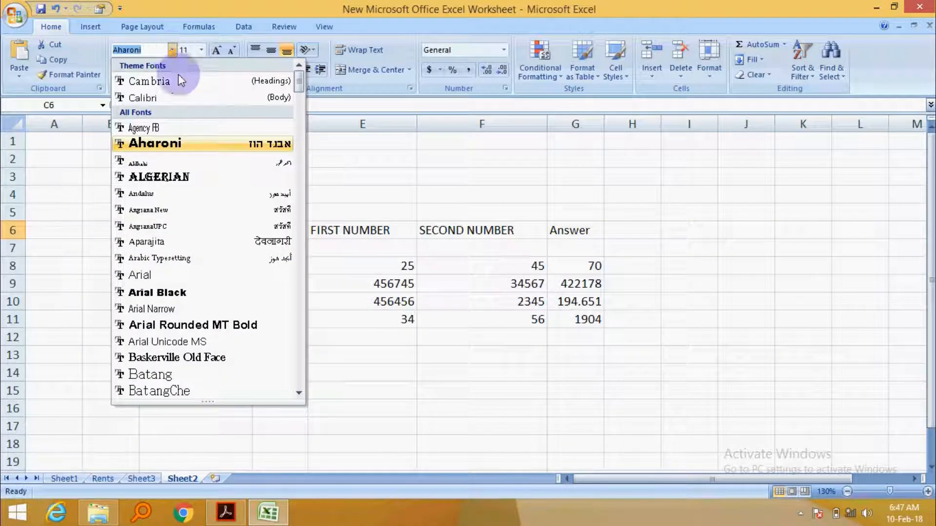
{"action": "left_click", "coordinate": [190, 177]}
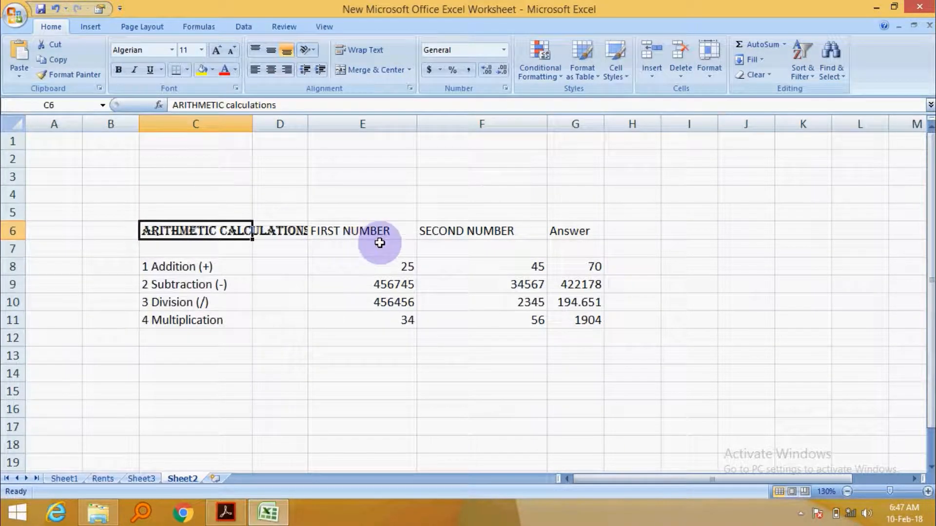
- Set the font size of the header row C6:G6 to 12
{"action": "left_click", "coordinate": [350, 230]}
{"action": "left_click_drag", "start_coordinate": [210, 229], "coordinate": [570, 229]}
{"action": "left_click", "coordinate": [200, 50]}
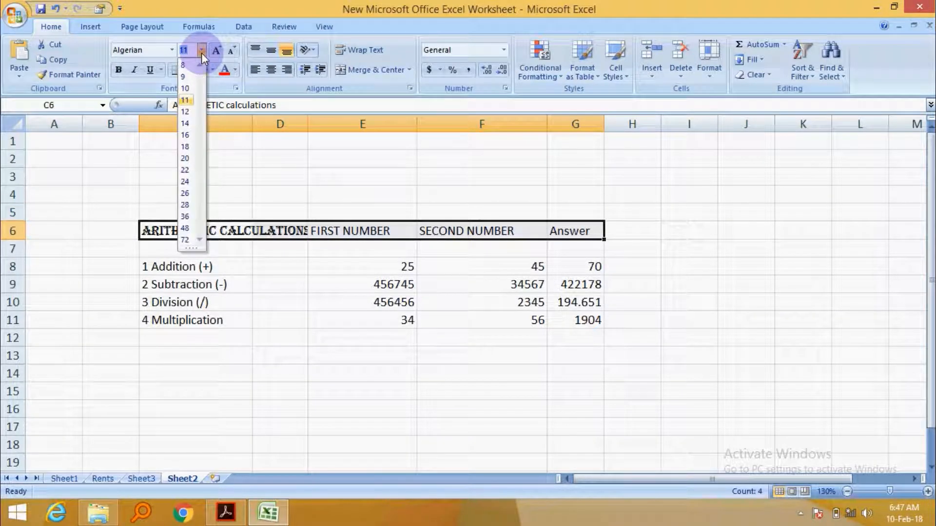
{"action": "left_click", "coordinate": [188, 112]}
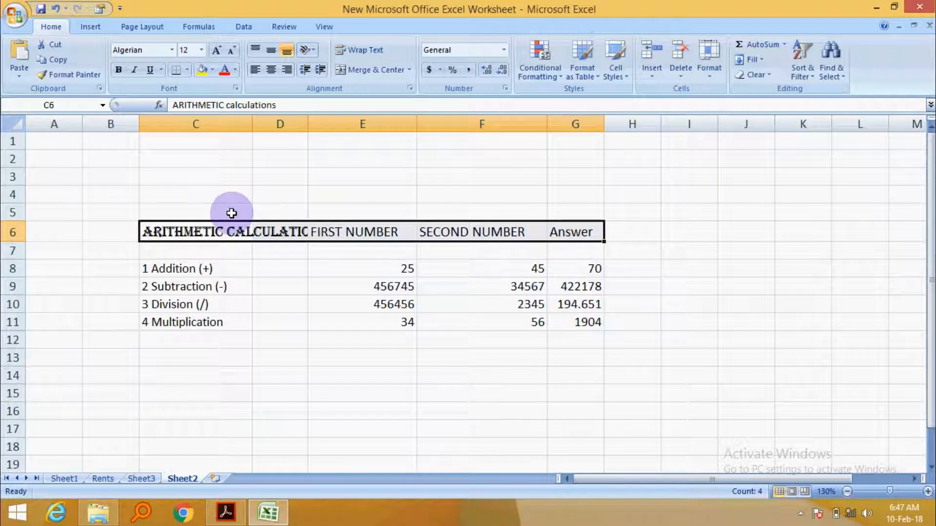
- Try enlarging the header row's font to 14 and shrinking it to 11, and return it to 12
{"action": "left_click", "coordinate": [218, 51]}
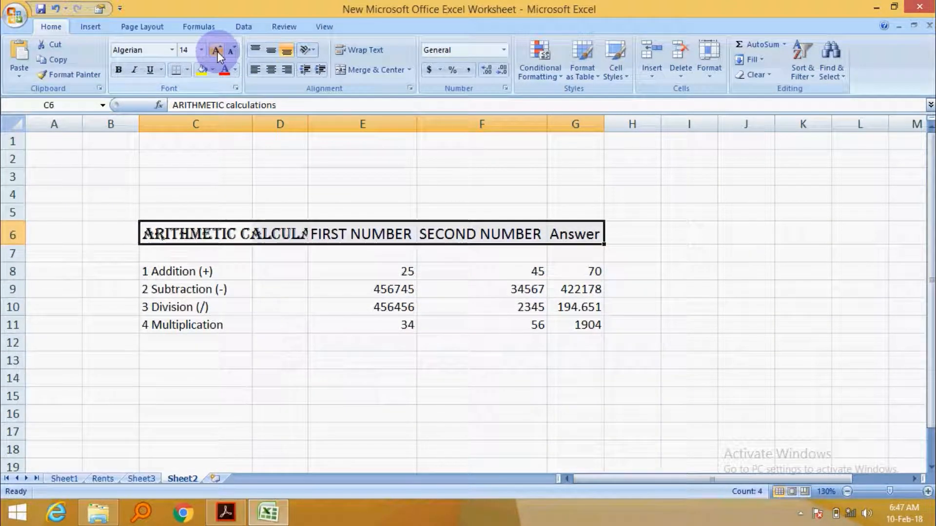
{"action": "left_click", "coordinate": [233, 52]}
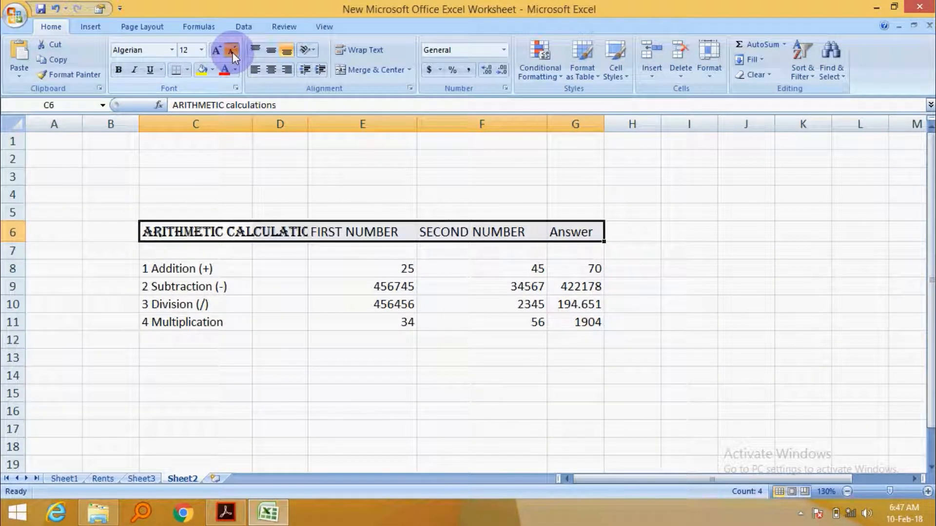
{"action": "left_click", "coordinate": [232, 51]}
{"action": "left_click", "coordinate": [216, 51]}
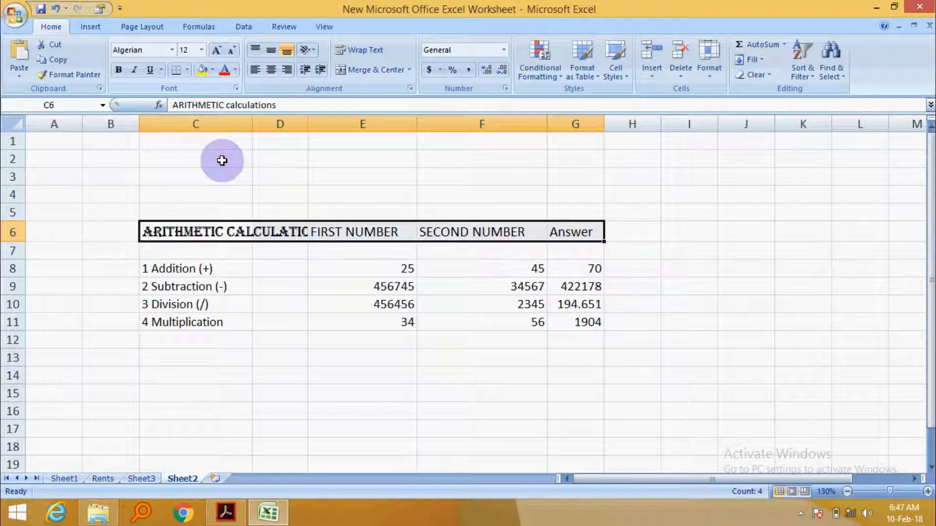
- Make the operation labels in C8:C11 bold, and try italic on them before removing the italic
{"action": "left_click", "coordinate": [163, 268]}
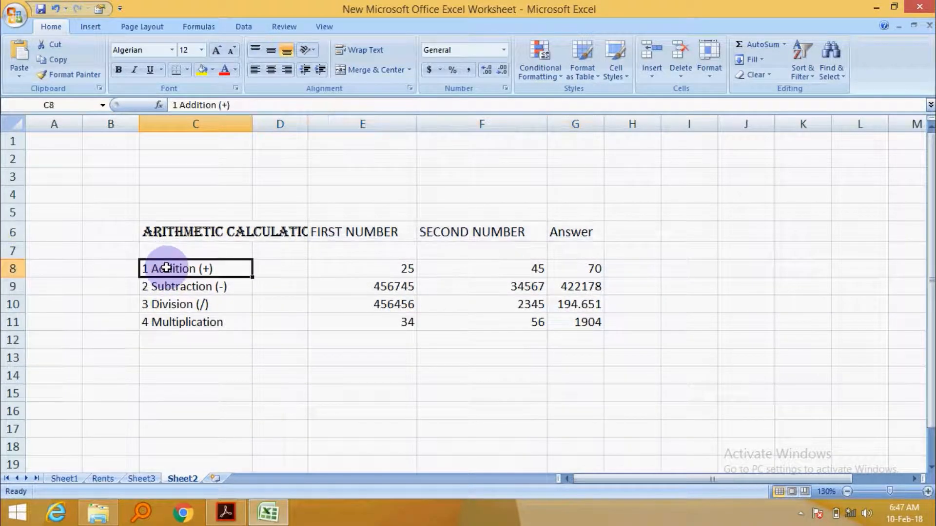
{"action": "left_click_drag", "start_coordinate": [167, 267], "coordinate": [181, 323]}
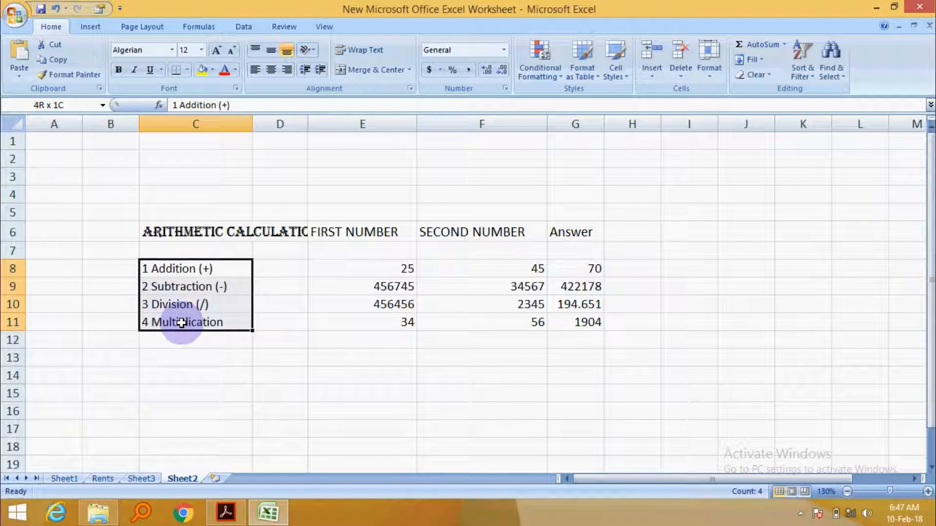
{"action": "left_click", "coordinate": [119, 69]}
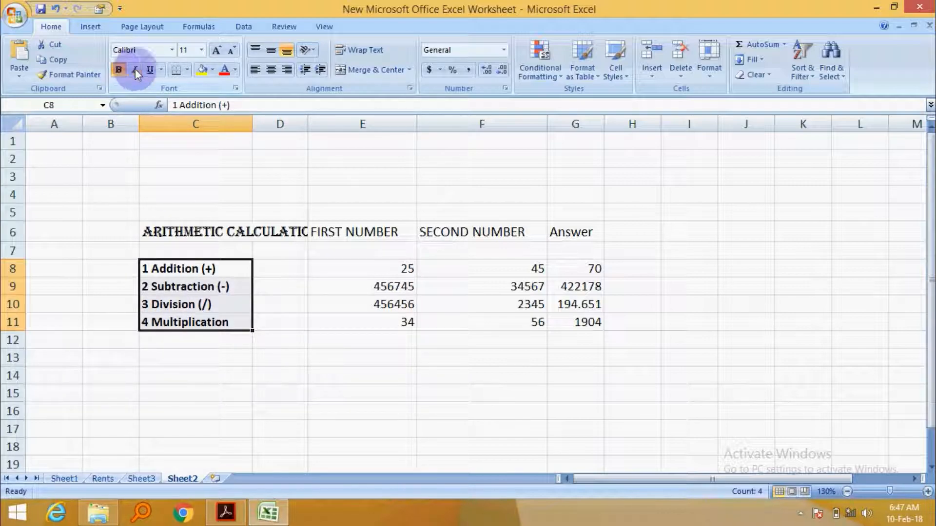
{"action": "left_click", "coordinate": [136, 70]}
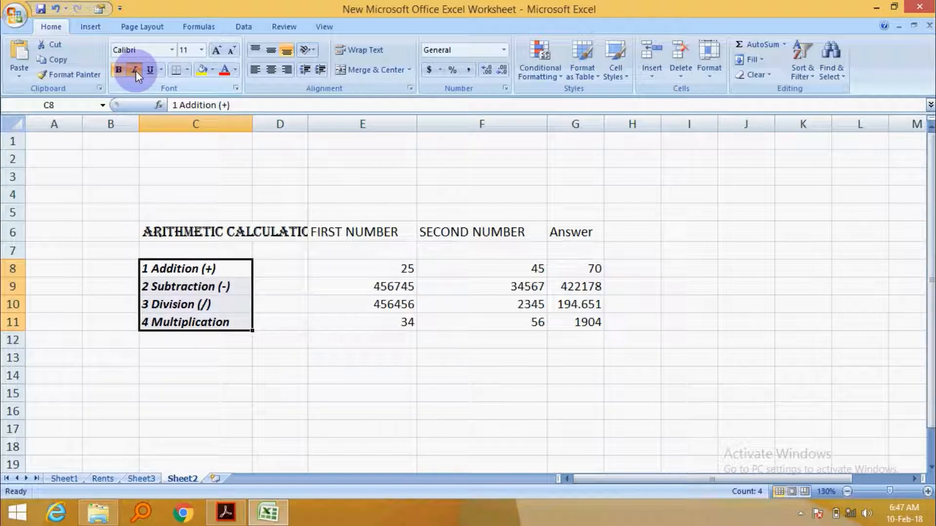
{"action": "left_click", "coordinate": [136, 71]}
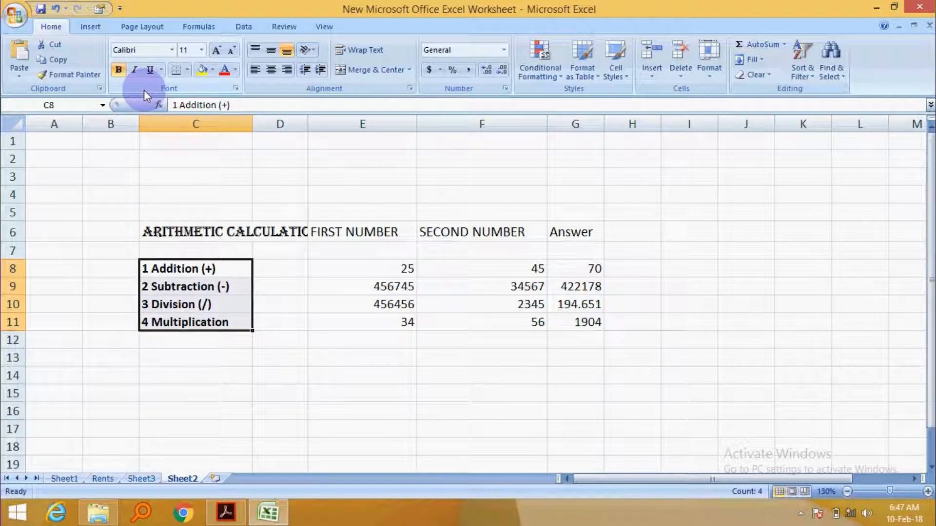
- Underline the header row C6:G6 with a single line and change it to a double underline
{"action": "left_click_drag", "start_coordinate": [182, 233], "coordinate": [570, 232]}
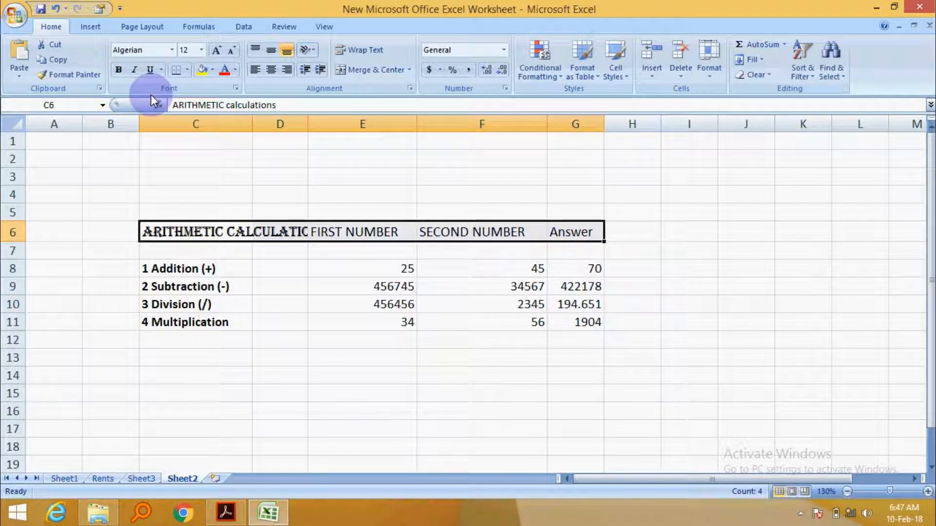
{"action": "left_click", "coordinate": [160, 72]}
{"action": "left_click", "coordinate": [180, 87]}
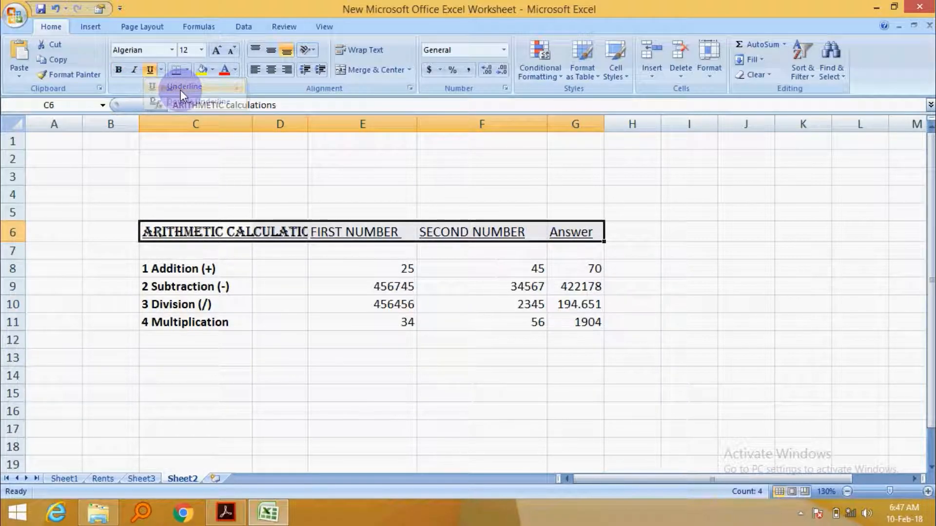
{"action": "left_click", "coordinate": [161, 69]}
{"action": "left_click", "coordinate": [172, 97]}
{"action": "left_click", "coordinate": [386, 194]}
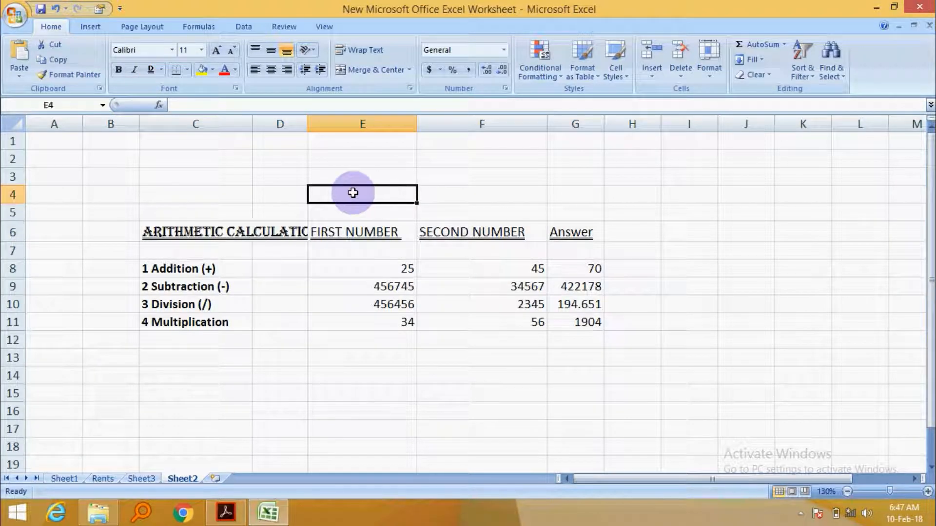
- Add outside borders around the whole calculation table in C6:G11
{"action": "left_click_drag", "start_coordinate": [164, 233], "coordinate": [575, 322]}
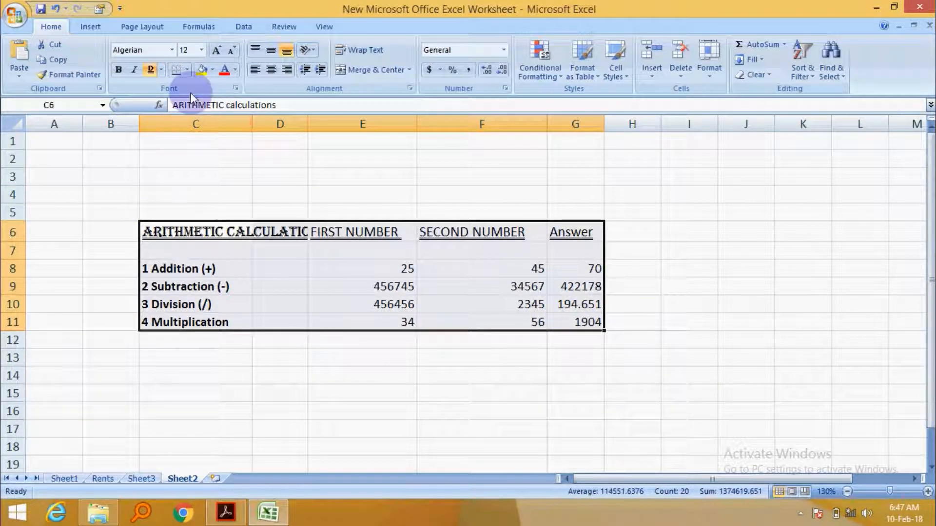
{"action": "left_click", "coordinate": [189, 72]}
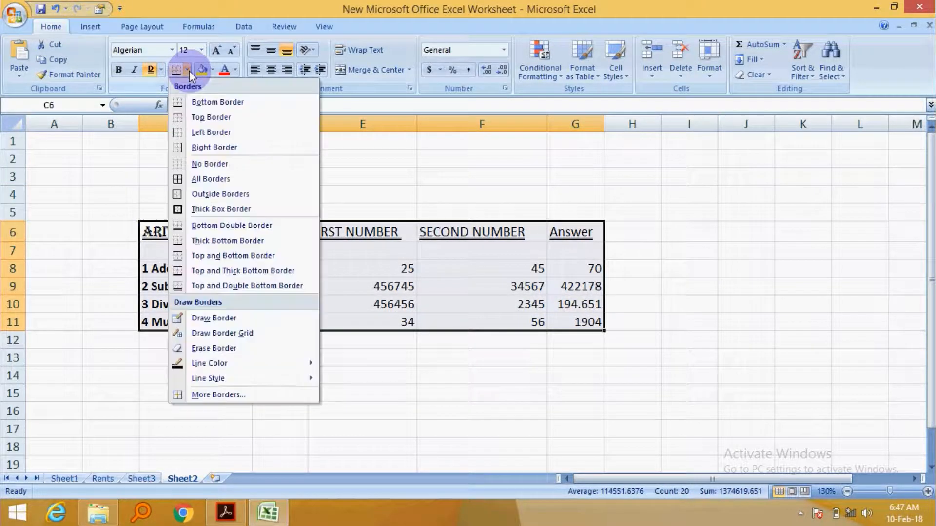
{"action": "left_click", "coordinate": [215, 195]}
{"action": "left_click", "coordinate": [683, 307]}
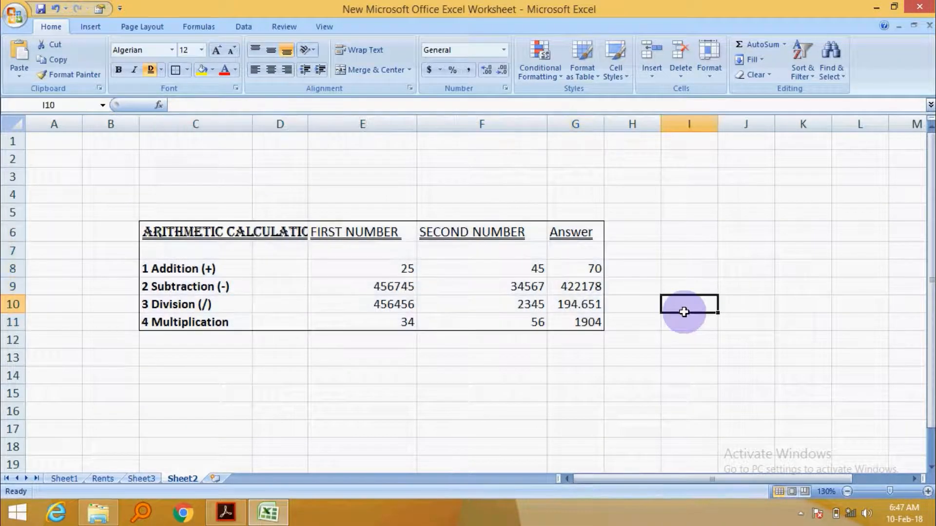
- Apply a bottom double border to the calculation table in C6:G11
{"action": "left_click_drag", "start_coordinate": [215, 226], "coordinate": [587, 319]}
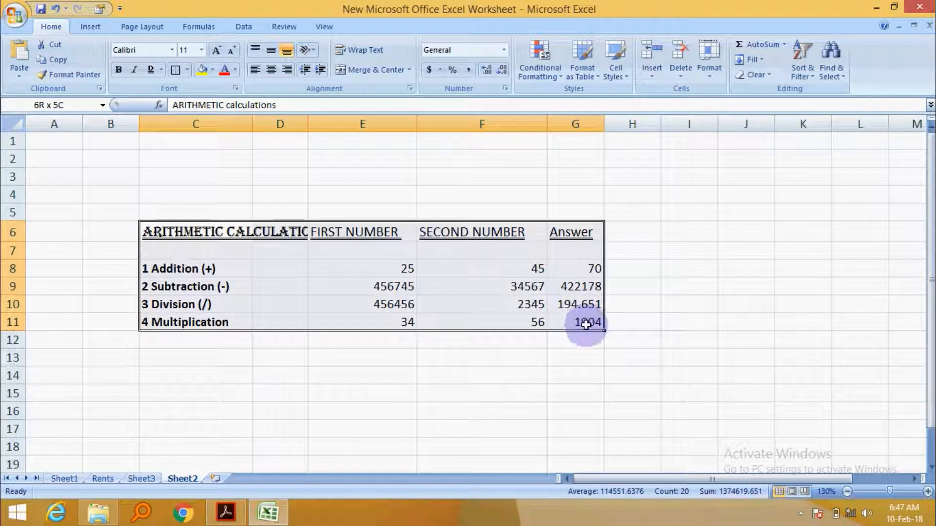
{"action": "left_click", "coordinate": [187, 70]}
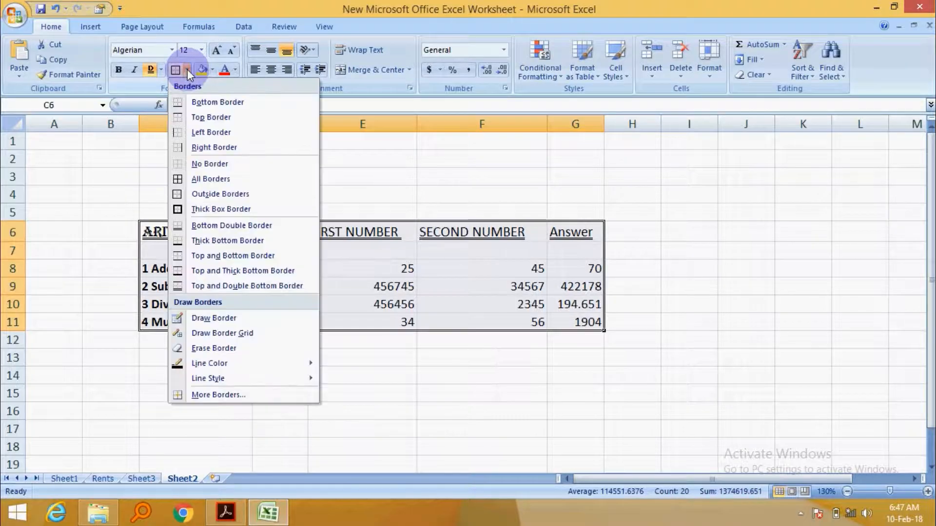
{"action": "left_click", "coordinate": [227, 226]}
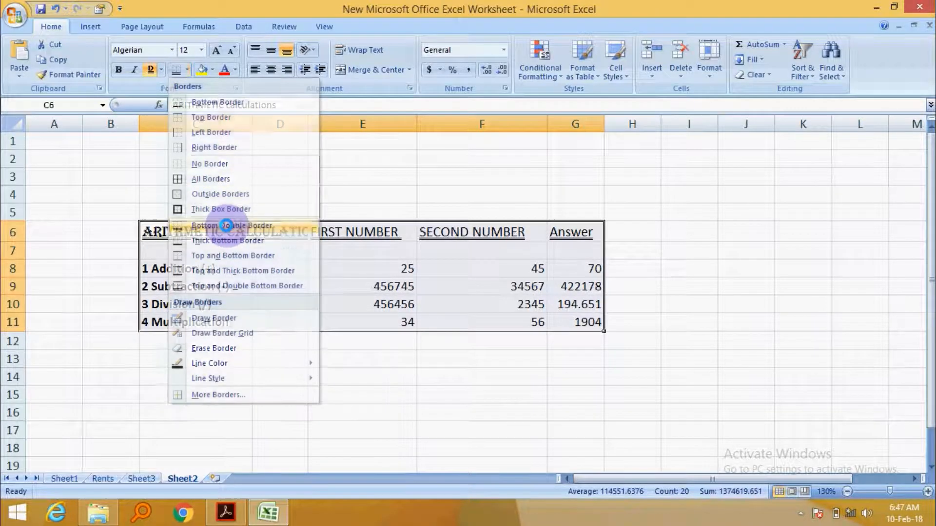
{"action": "left_click", "coordinate": [679, 321]}
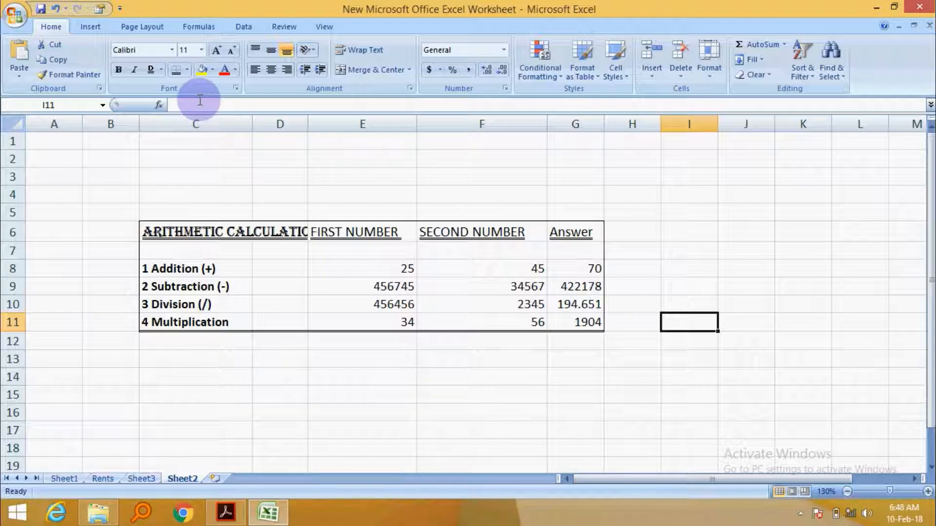
- Fill the whole calculation table in C6:G11 with a light blue theme color
{"action": "left_click_drag", "start_coordinate": [167, 229], "coordinate": [583, 321]}
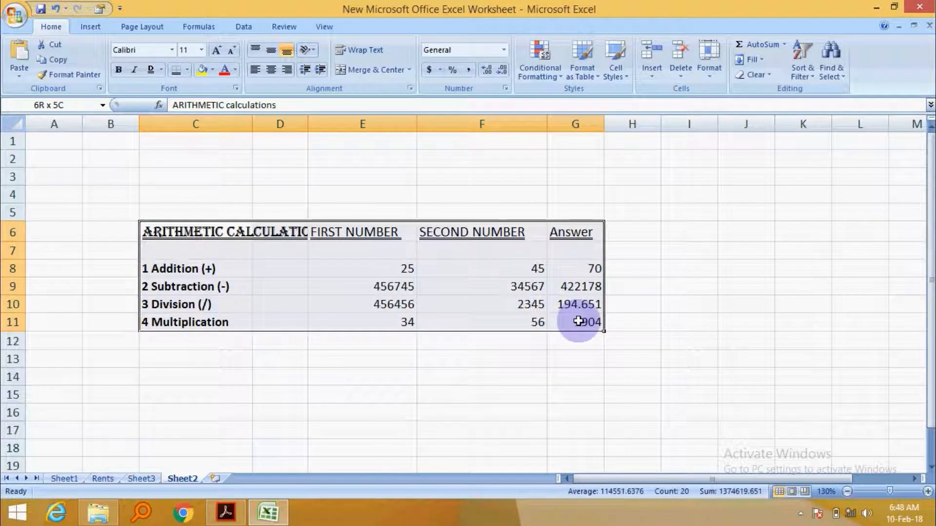
{"action": "left_click", "coordinate": [212, 69]}
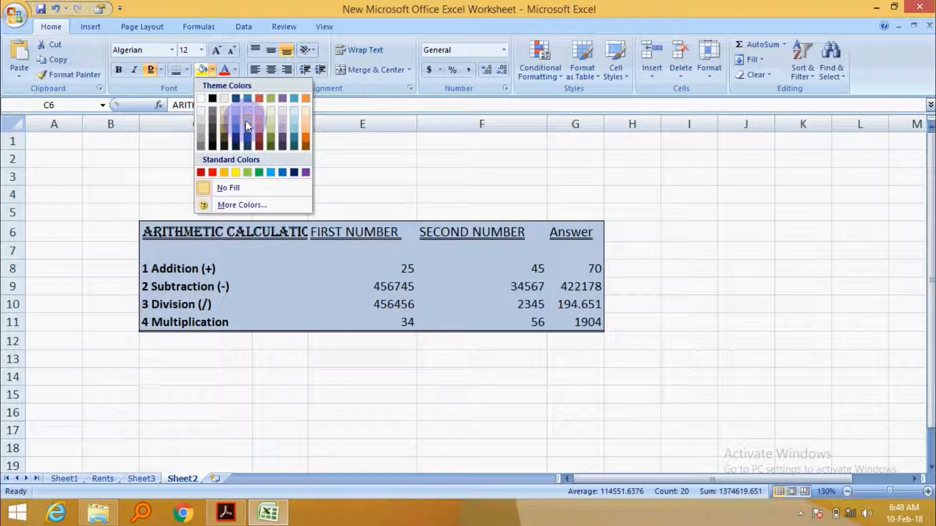
{"action": "left_click", "coordinate": [245, 120]}
{"action": "left_click", "coordinate": [339, 175]}
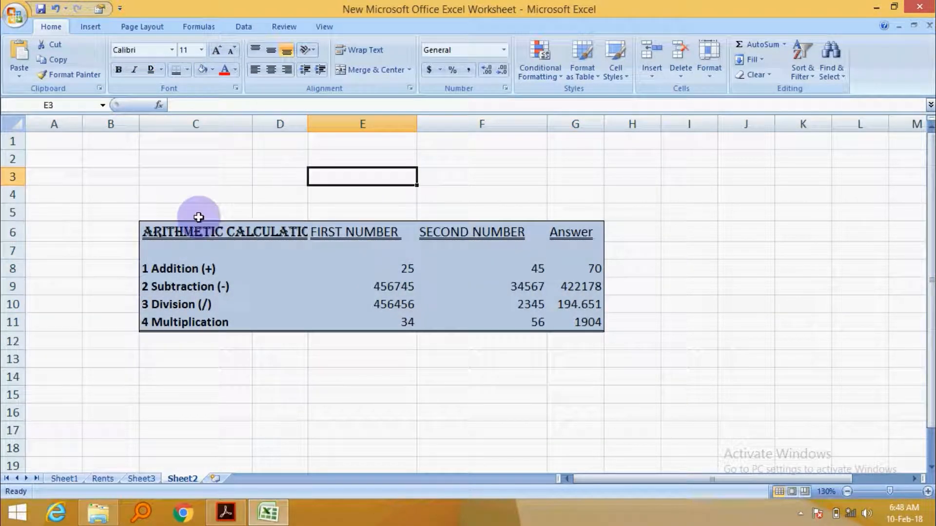
- Change the font color of the ARITHMETIC calculations heading in C6 to a dark blue theme shade
{"action": "left_click", "coordinate": [168, 230]}
{"action": "left_click", "coordinate": [233, 69]}
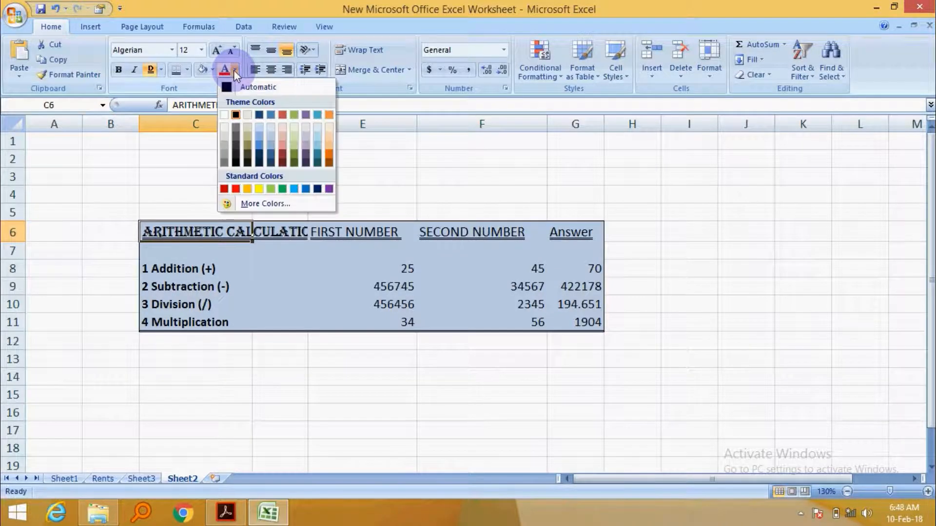
{"action": "left_click", "coordinate": [270, 163]}
{"action": "left_click", "coordinate": [363, 193]}
- Color the FIRST NUMBER header in E6 red and the SECOND NUMBER header in F6 yellow
{"action": "left_click", "coordinate": [367, 232]}
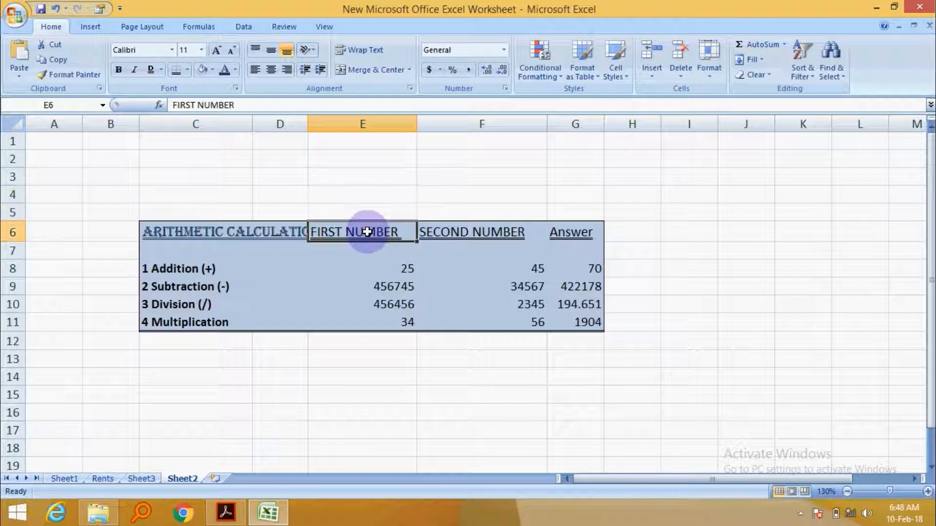
{"action": "left_click", "coordinate": [236, 70]}
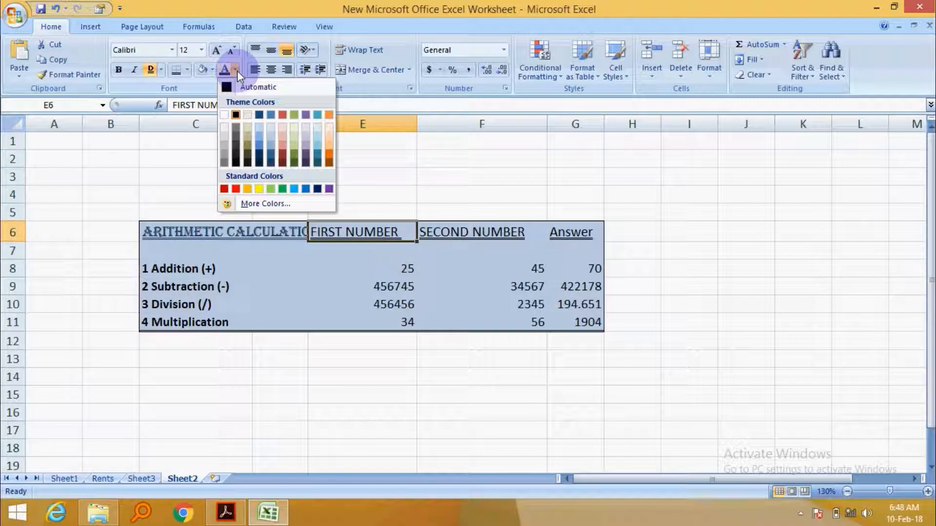
{"action": "left_click", "coordinate": [235, 188]}
{"action": "left_click", "coordinate": [481, 234]}
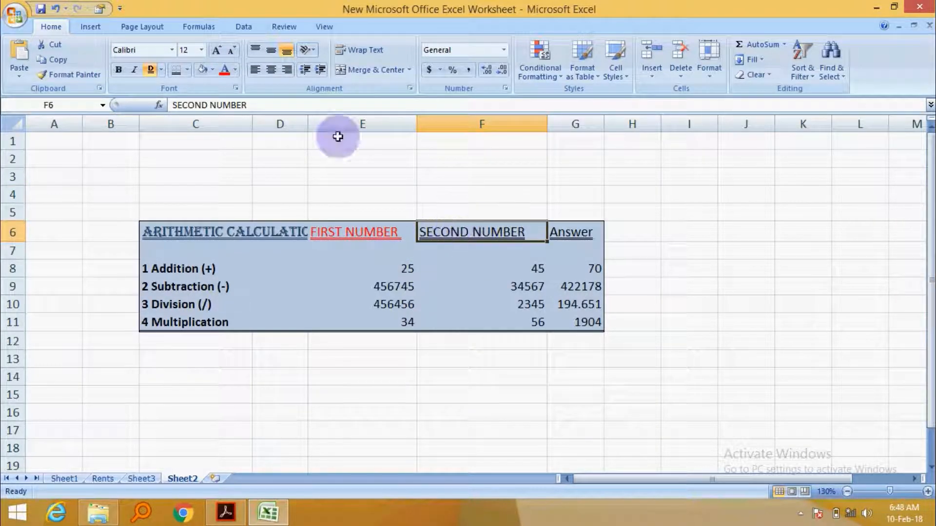
{"action": "left_click", "coordinate": [236, 69]}
{"action": "left_click", "coordinate": [259, 189]}
- Change the font color of the Answer header in G6 to a dark red theme shade
{"action": "left_click", "coordinate": [576, 239]}
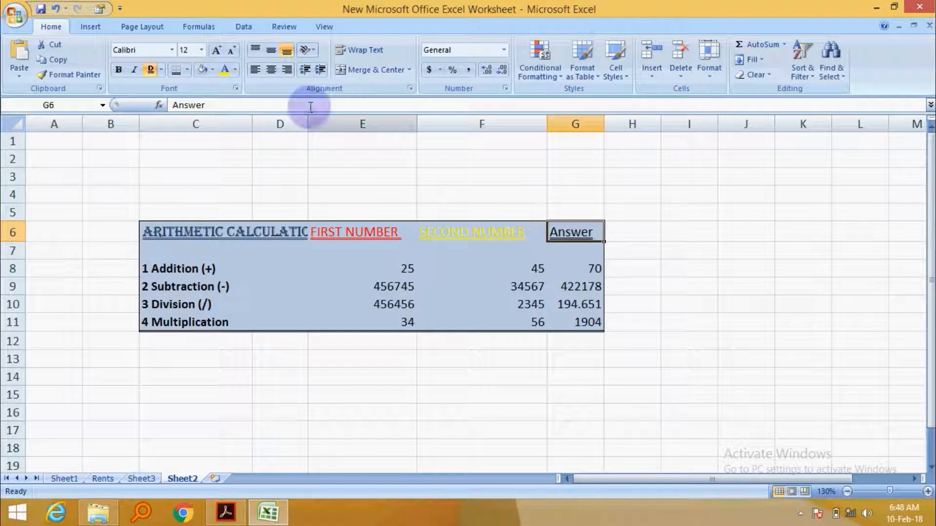
{"action": "left_click", "coordinate": [236, 70]}
{"action": "left_click", "coordinate": [284, 164]}
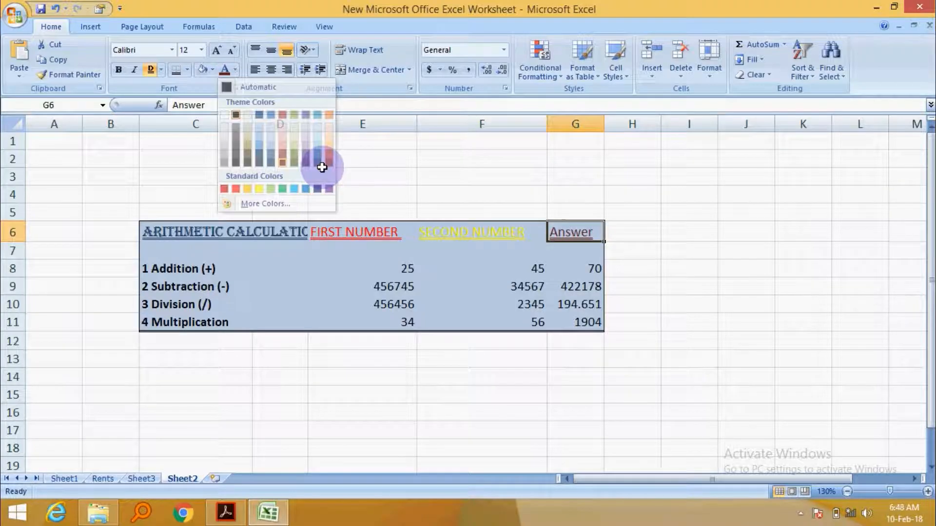
{"action": "left_click", "coordinate": [702, 248]}
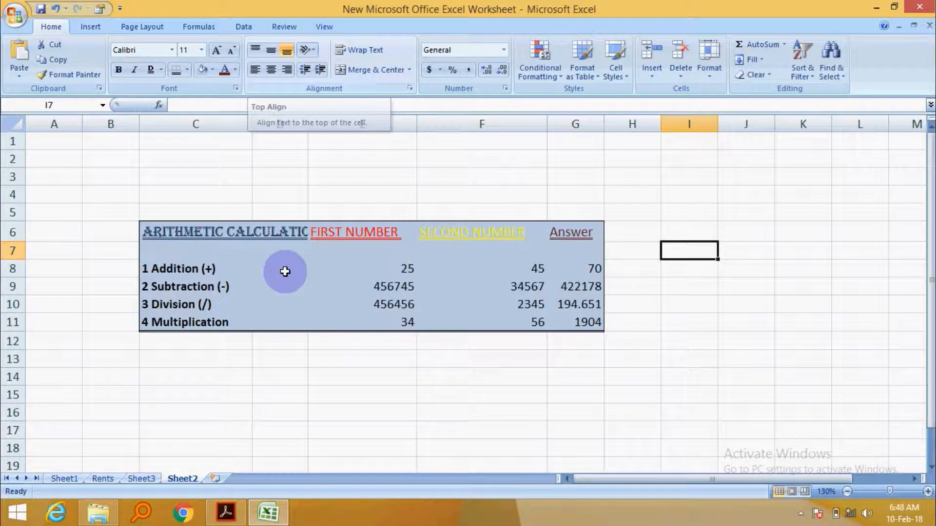
- Try top and middle vertical alignment on the table in C6:G11, and return it to bottom alignment
{"action": "left_click", "coordinate": [403, 271]}
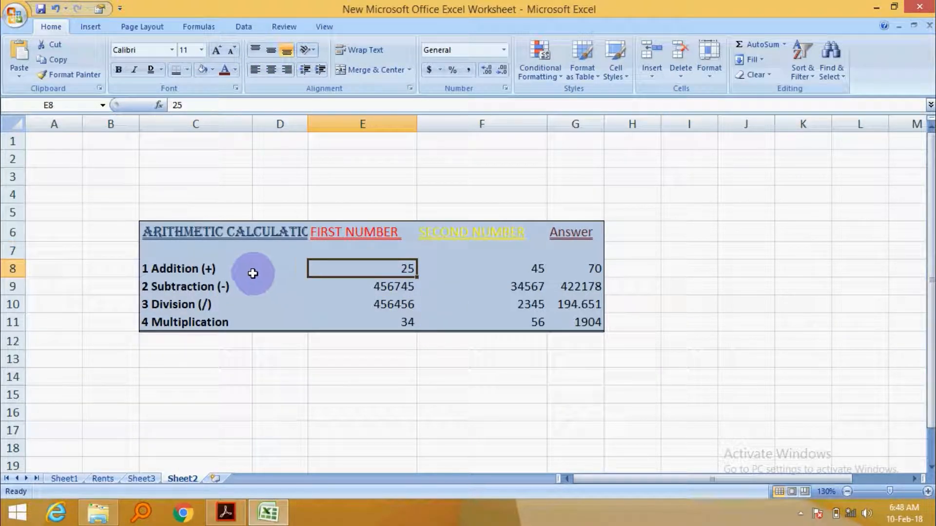
{"action": "left_click_drag", "start_coordinate": [178, 229], "coordinate": [569, 330]}
{"action": "left_click_drag", "start_coordinate": [571, 327], "coordinate": [571, 327]}
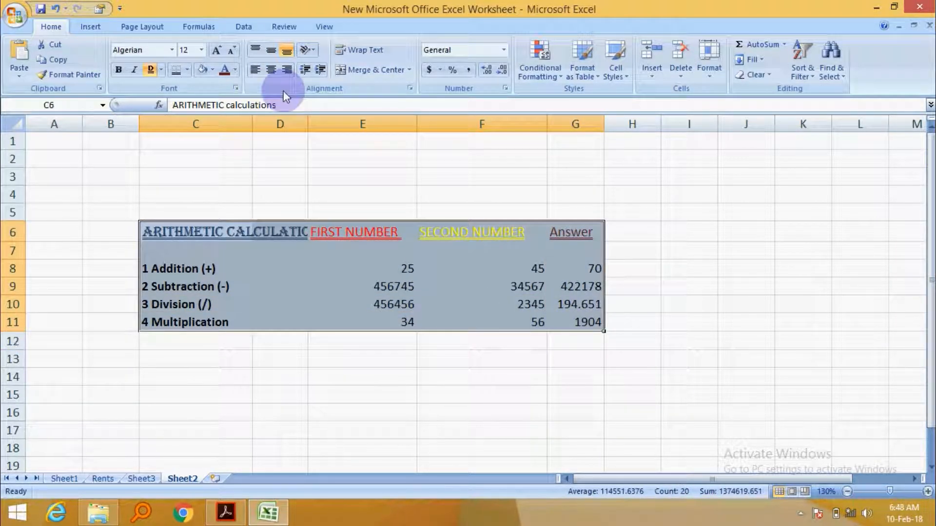
{"action": "left_click", "coordinate": [257, 52]}
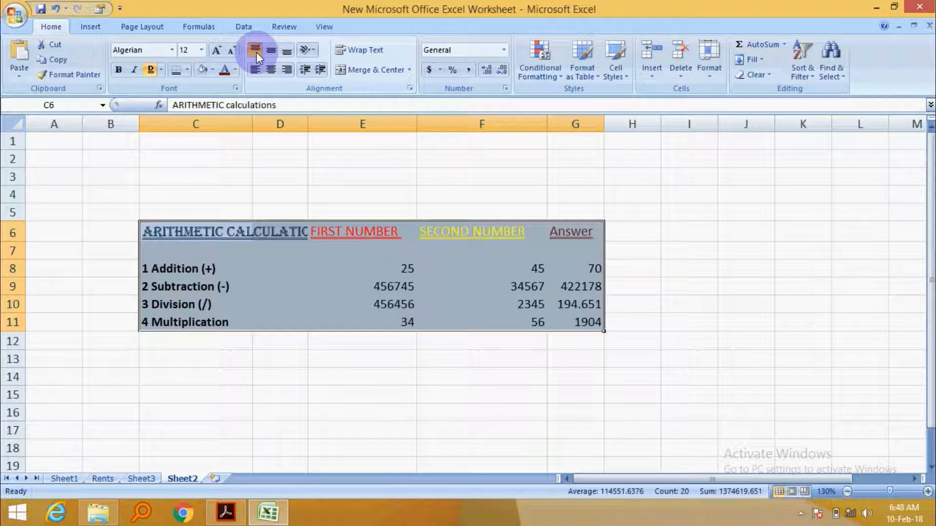
{"action": "left_click", "coordinate": [270, 51]}
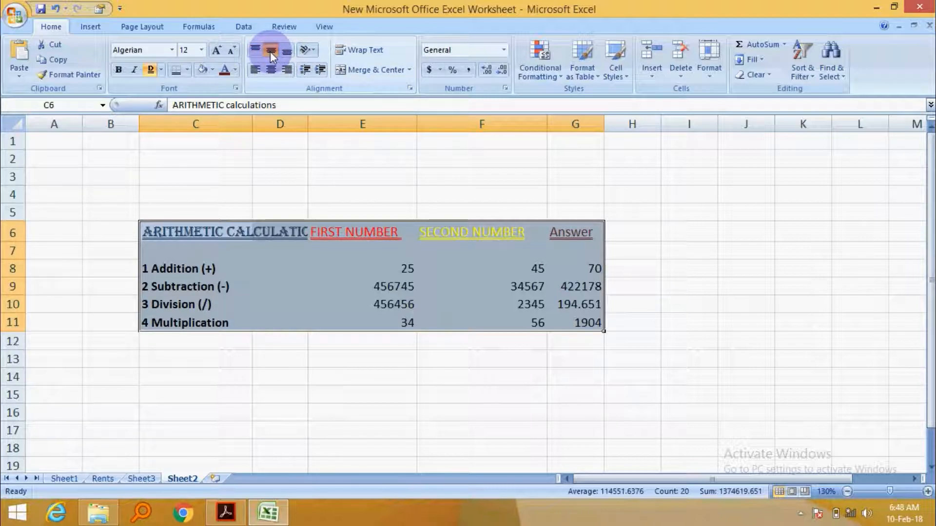
{"action": "left_click", "coordinate": [291, 56]}
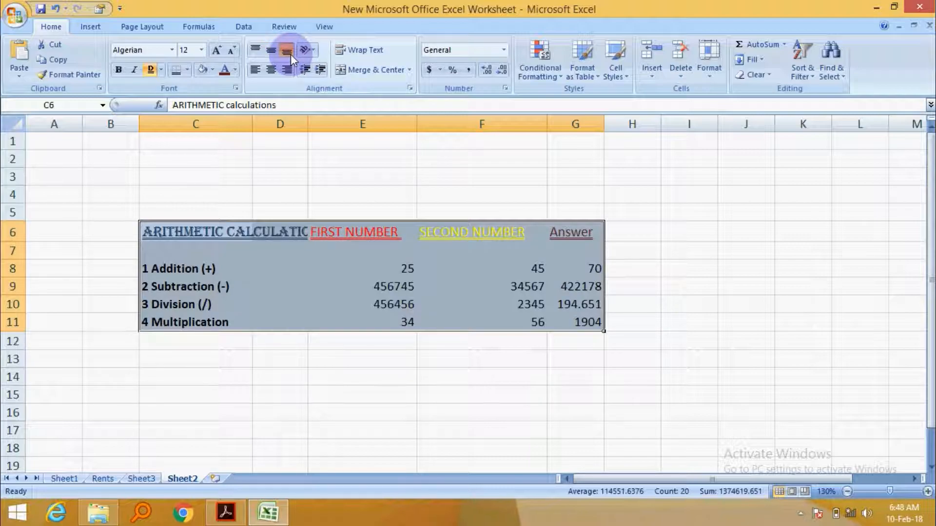
- Try the Angle Clockwise text orientation on the operation labels in C8:C11
{"action": "left_click", "coordinate": [312, 54]}
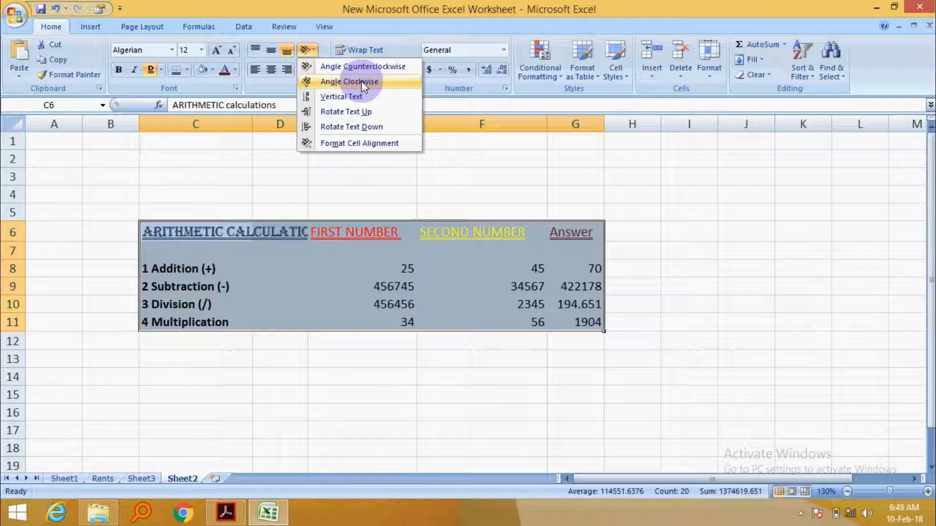
{"action": "left_click", "coordinate": [261, 339]}
{"action": "left_click_drag", "start_coordinate": [211, 273], "coordinate": [217, 322]}
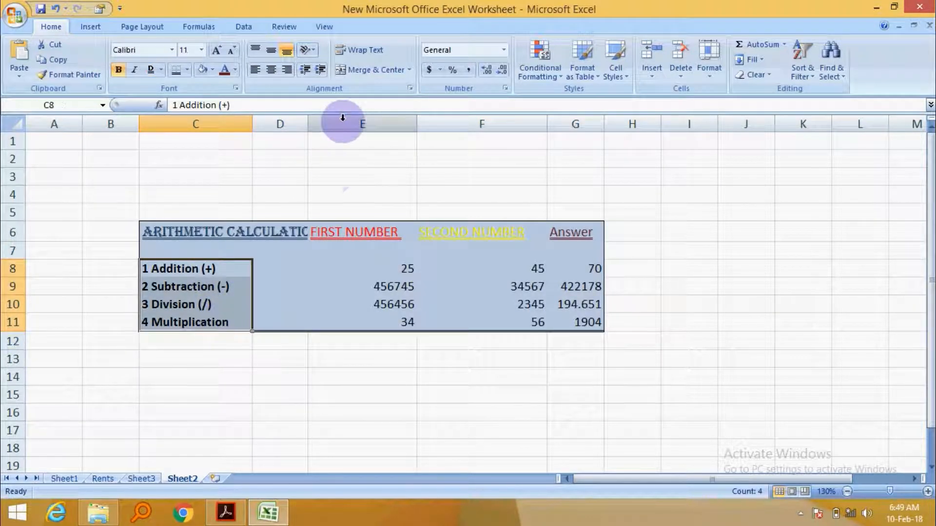
{"action": "left_click", "coordinate": [308, 50]}
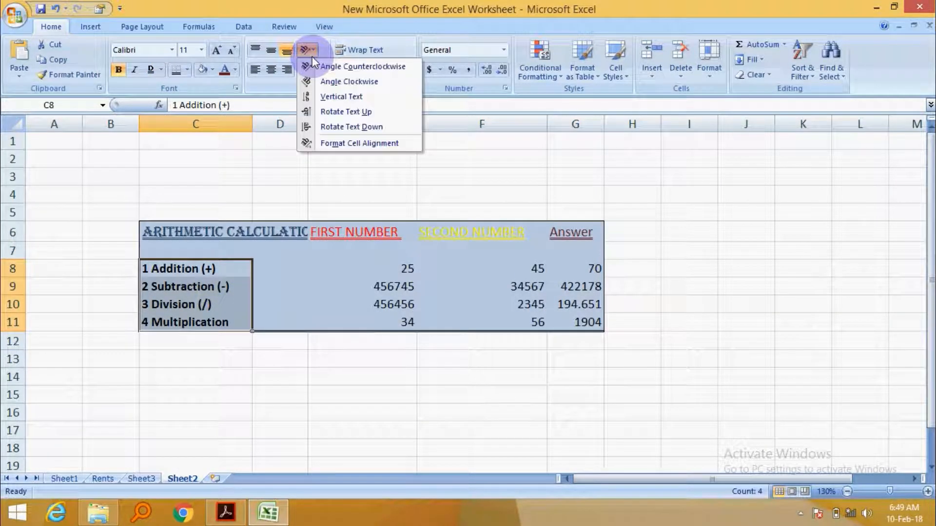
{"action": "left_click", "coordinate": [355, 83]}
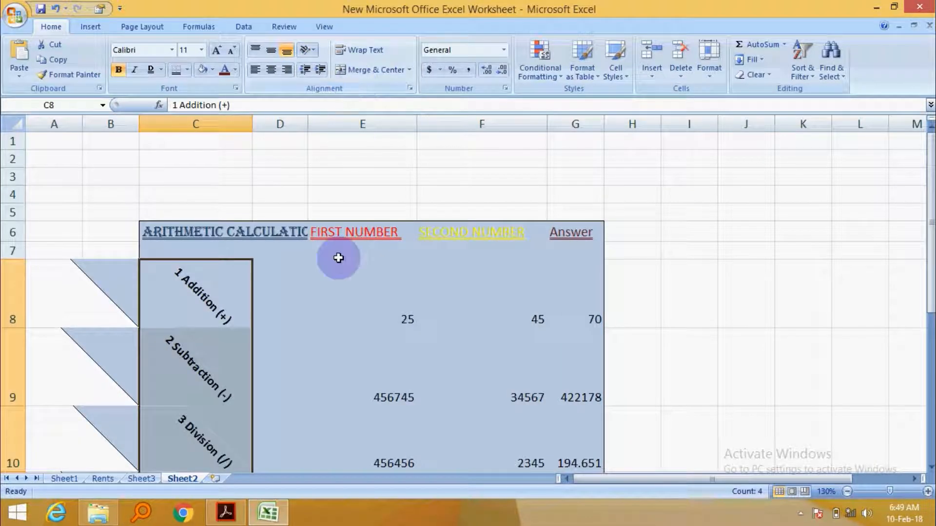
{"action": "scroll", "coordinate": [339, 258], "scroll_direction": "down", "scroll_amount": 4}
{"action": "scroll", "coordinate": [242, 292], "scroll_direction": "up", "scroll_amount": 2}
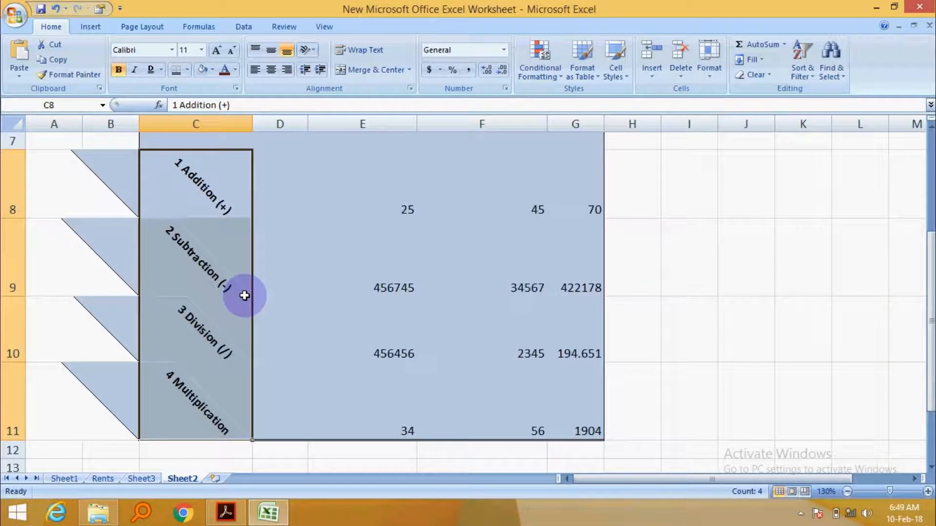
{"action": "scroll", "coordinate": [244, 295], "scroll_direction": "up", "scroll_amount": 1}
- Try the Angle Counterclockwise and Rotate Text Down orientations on the operation labels in C8:C11
{"action": "left_click", "coordinate": [314, 52]}
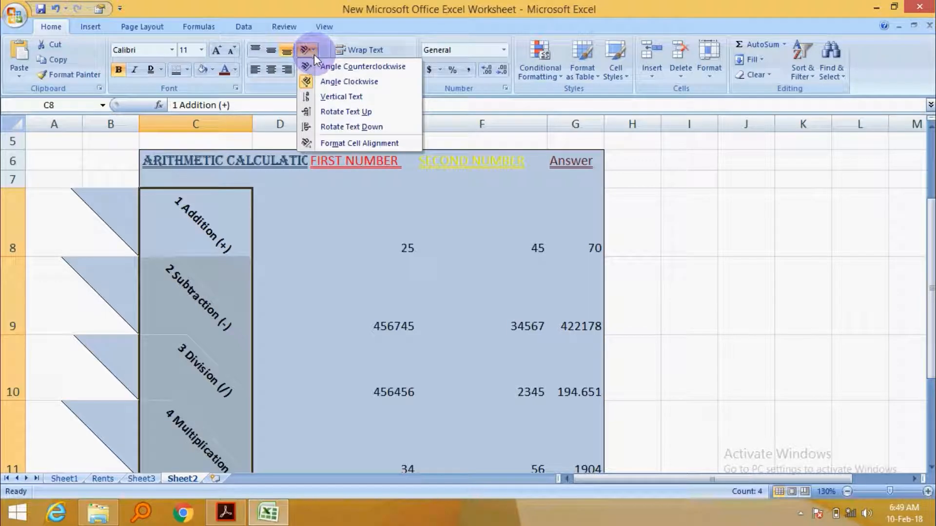
{"action": "left_click", "coordinate": [332, 68]}
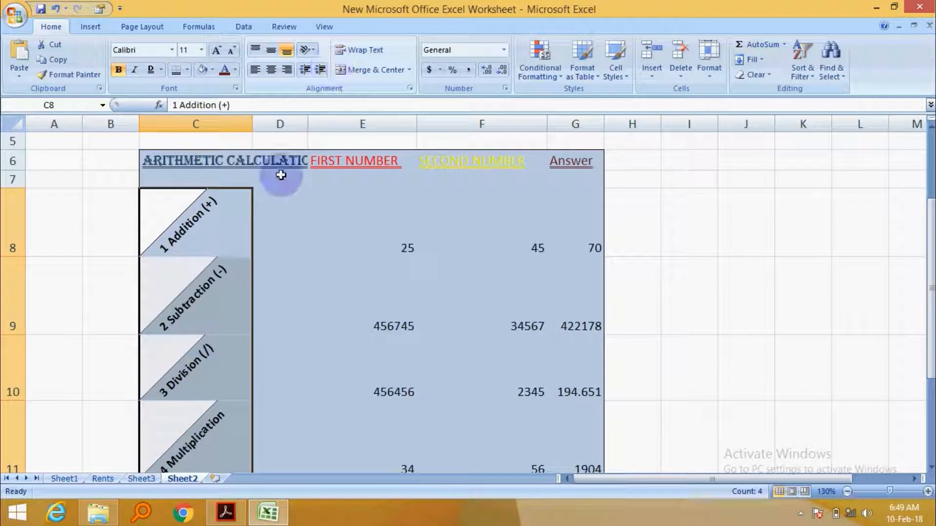
{"action": "scroll", "coordinate": [230, 299], "scroll_direction": "down", "scroll_amount": 2}
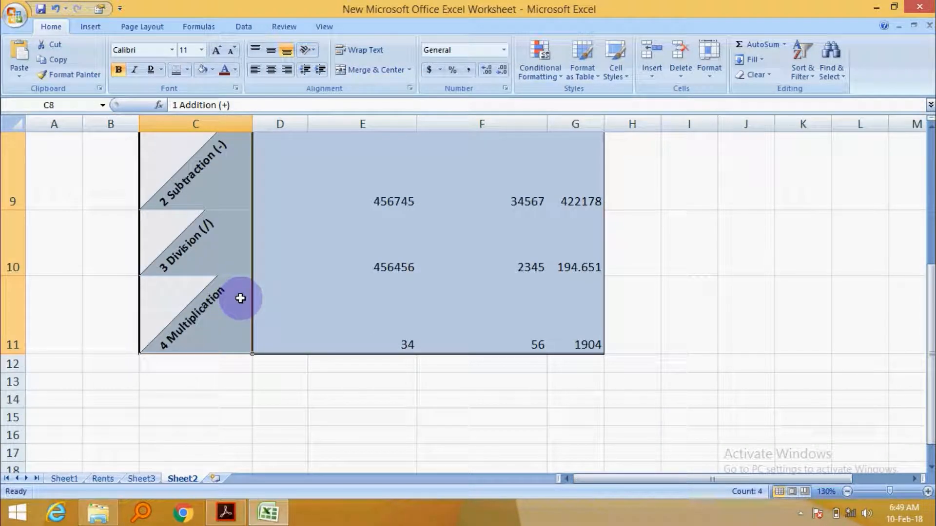
{"action": "scroll", "coordinate": [240, 298], "scroll_direction": "up", "scroll_amount": 2}
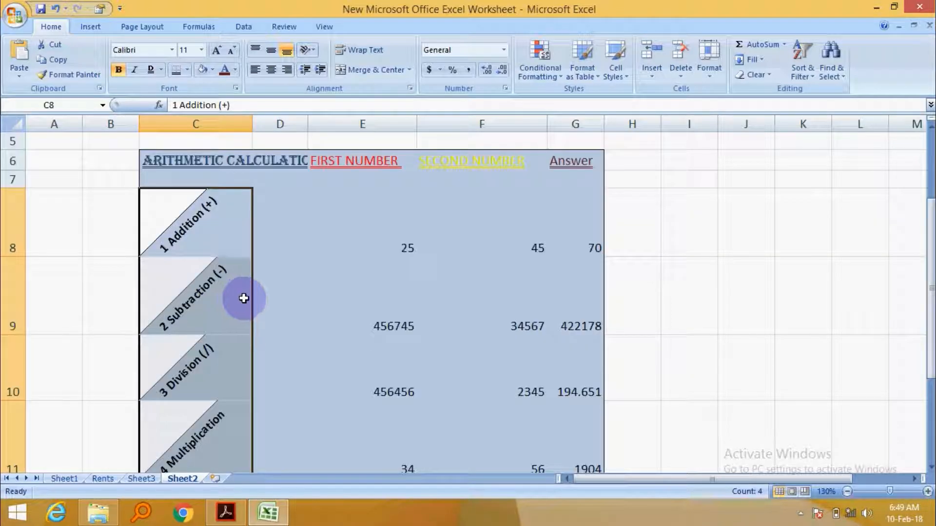
{"action": "left_click", "coordinate": [313, 57]}
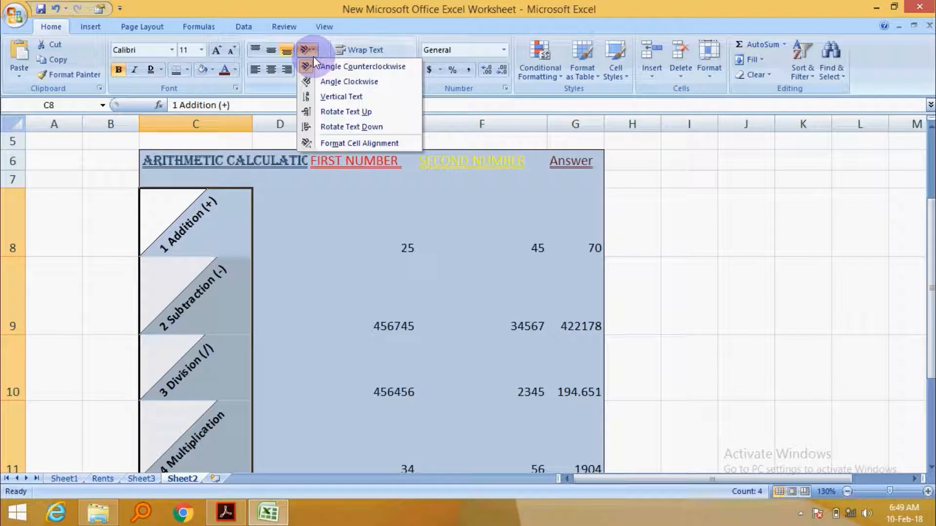
{"action": "left_click", "coordinate": [365, 129]}
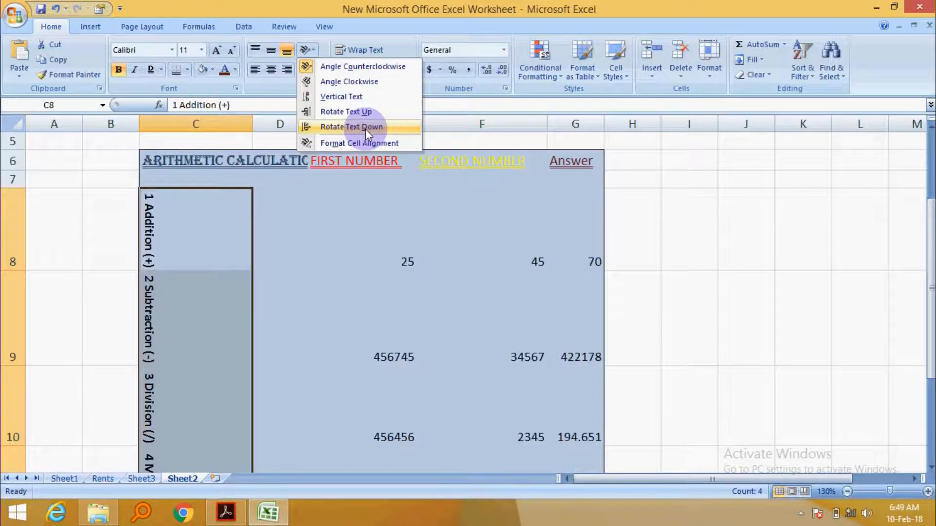
- Set a custom text orientation of -49 degrees for the operation labels in C8:C11 through the cell alignment settings
{"action": "left_click", "coordinate": [307, 49]}
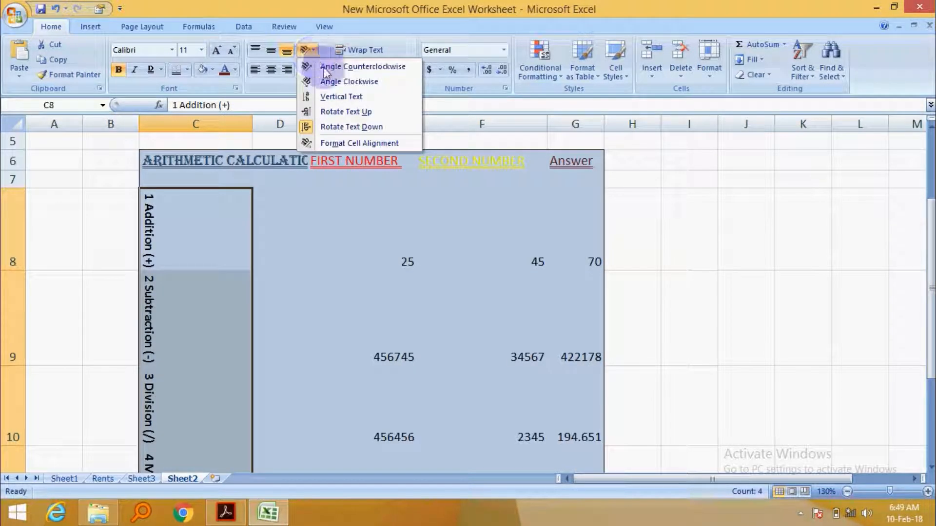
{"action": "left_click", "coordinate": [348, 143]}
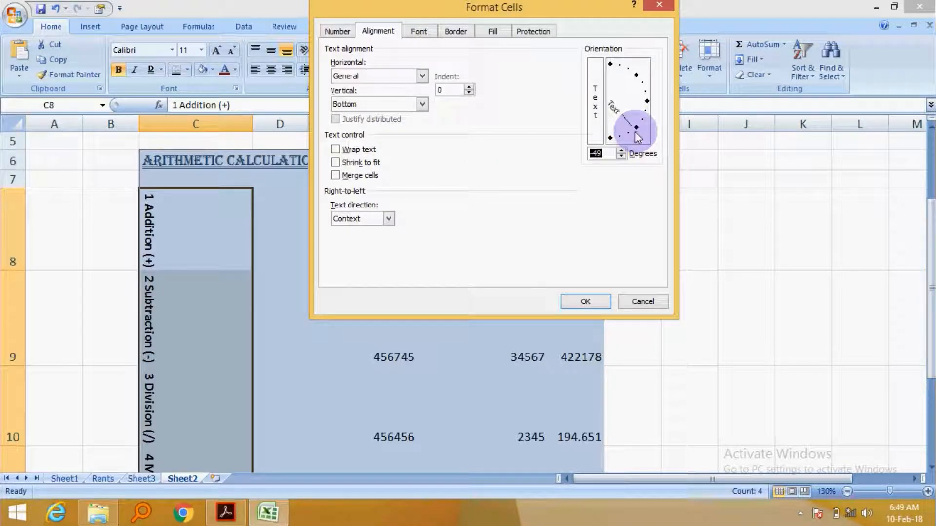
{"action": "left_click", "coordinate": [598, 305]}
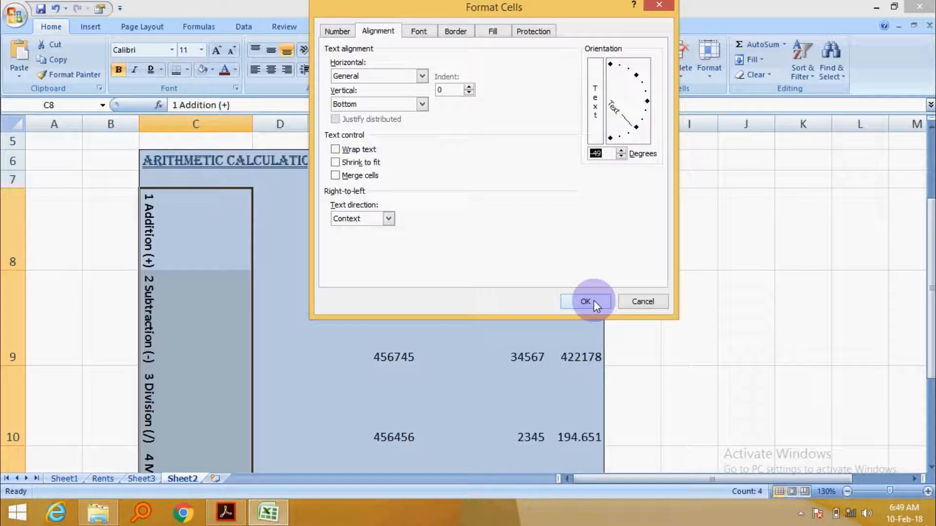
{"action": "scroll", "coordinate": [289, 320], "scroll_direction": "down", "scroll_amount": 1}
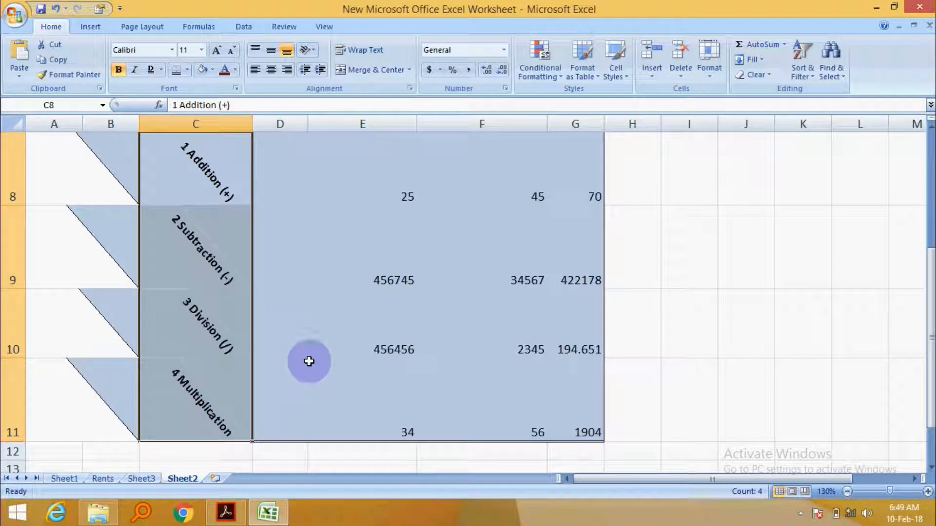
{"action": "scroll", "coordinate": [307, 359], "scroll_direction": "up", "scroll_amount": 2}
{"action": "scroll", "coordinate": [307, 364], "scroll_direction": "down", "scroll_amount": 2}
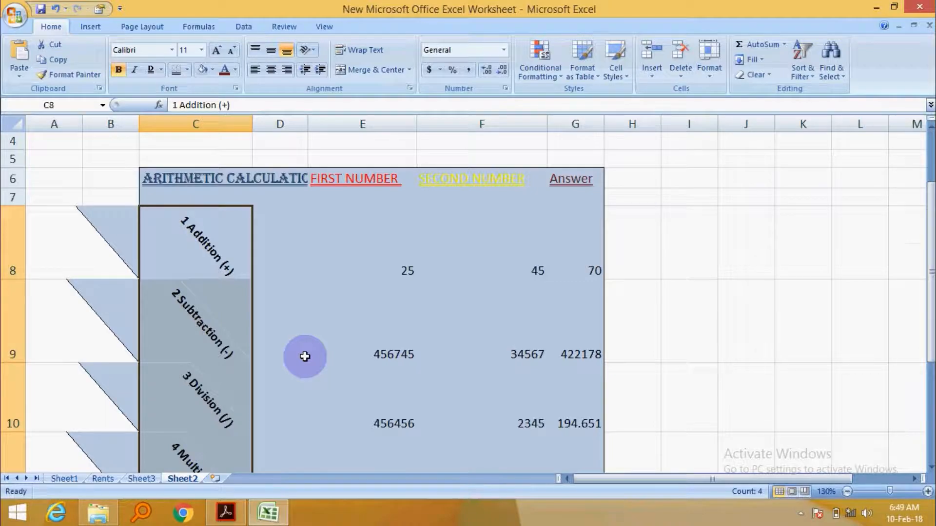
{"action": "scroll", "coordinate": [305, 356], "scroll_direction": "up", "scroll_amount": 2}
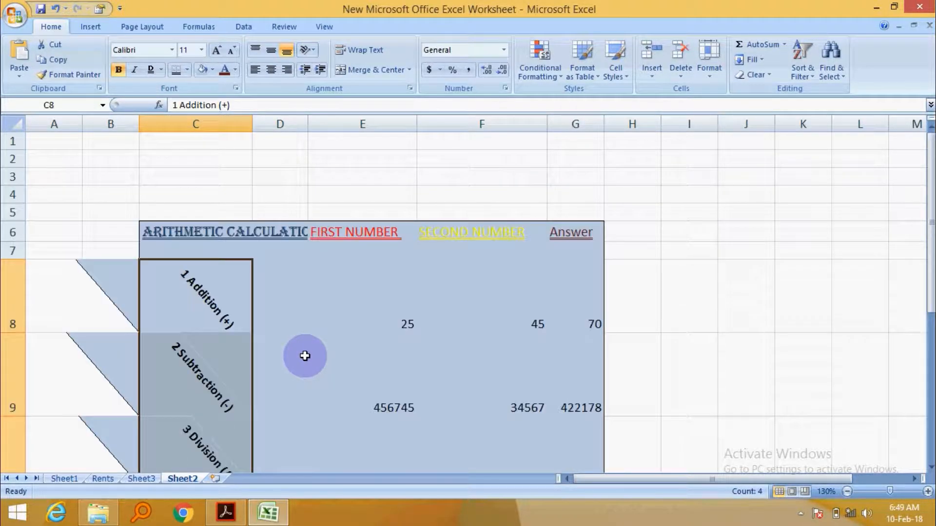
{"action": "left_click", "coordinate": [534, 341]}
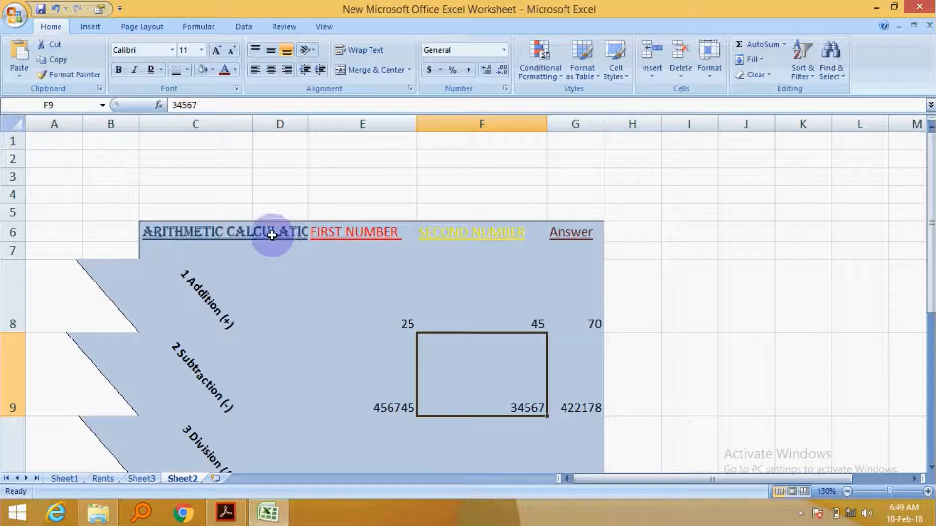
- Wrap the text of the ARITHMETIC calculations heading in C6
{"action": "left_click", "coordinate": [221, 233]}
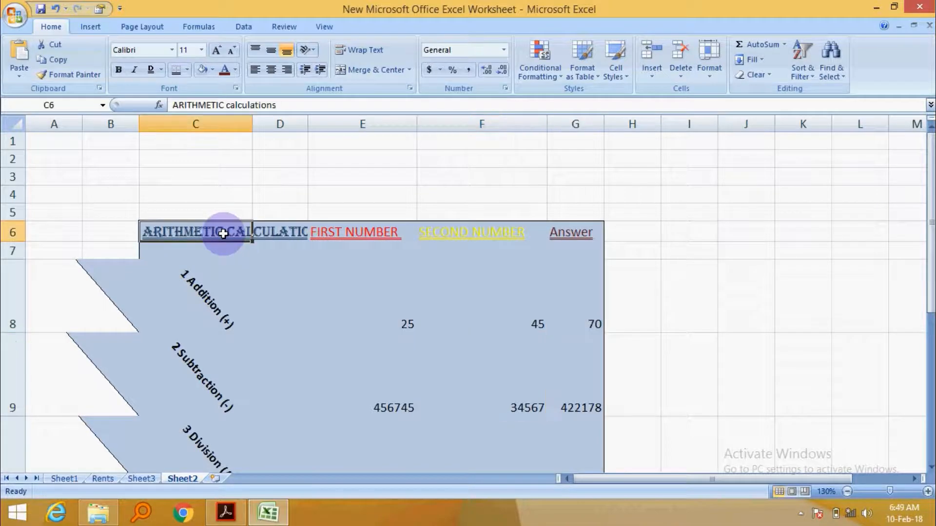
{"action": "left_click", "coordinate": [358, 50]}
{"action": "left_click", "coordinate": [271, 312]}
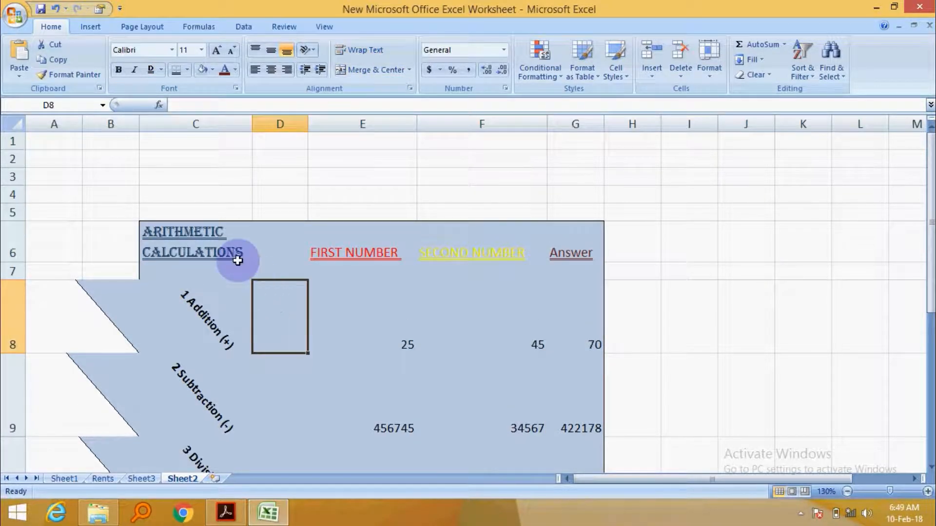
- Append the text THIS IS EXCEL CLASS to the ARITHMETIC calculations heading in C6
{"action": "left_click", "coordinate": [239, 253]}
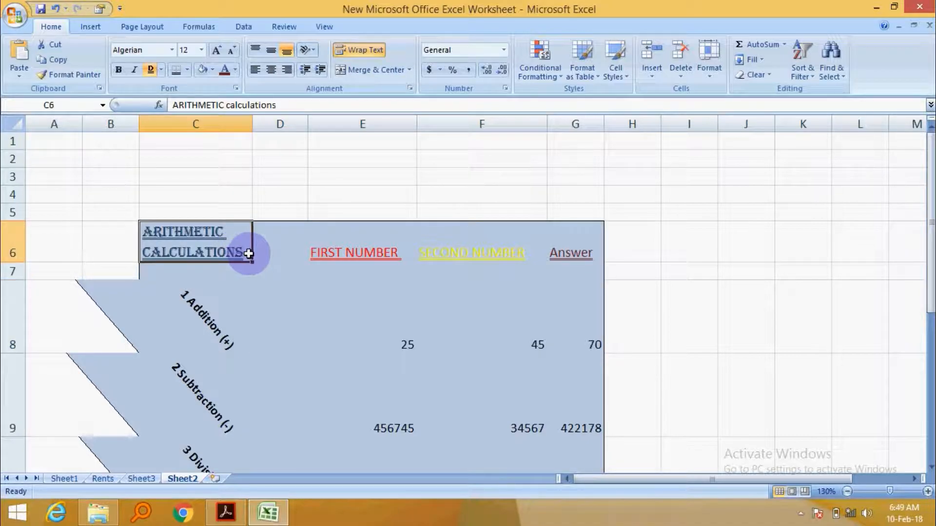
{"action": "double_click", "coordinate": [245, 252]}
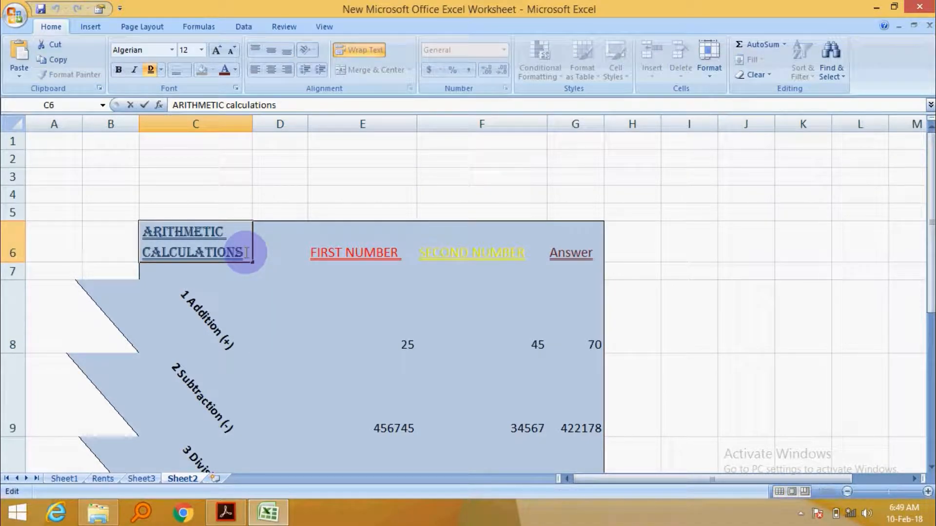
{"action": "key", "text": "Return"}
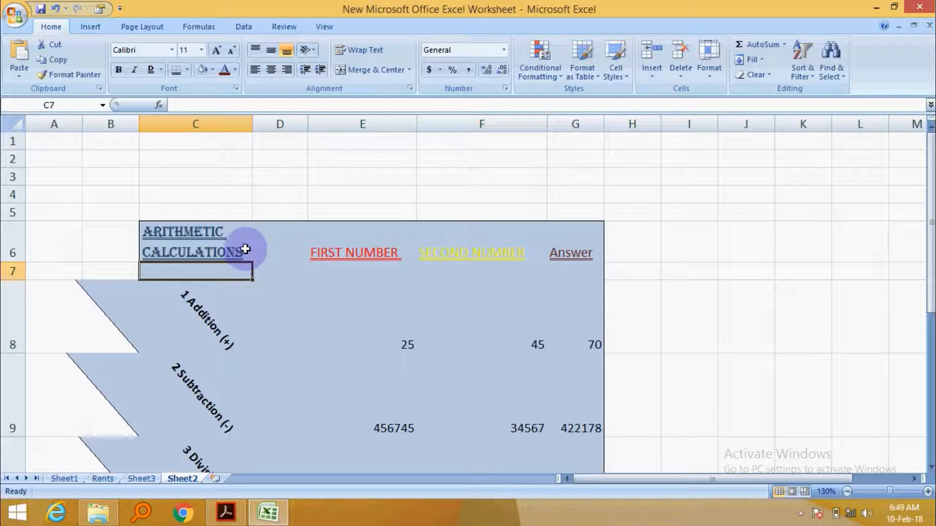
{"action": "left_click", "coordinate": [246, 252]}
{"action": "left_click", "coordinate": [290, 105]}
{"action": "type", "text": "THIS"}
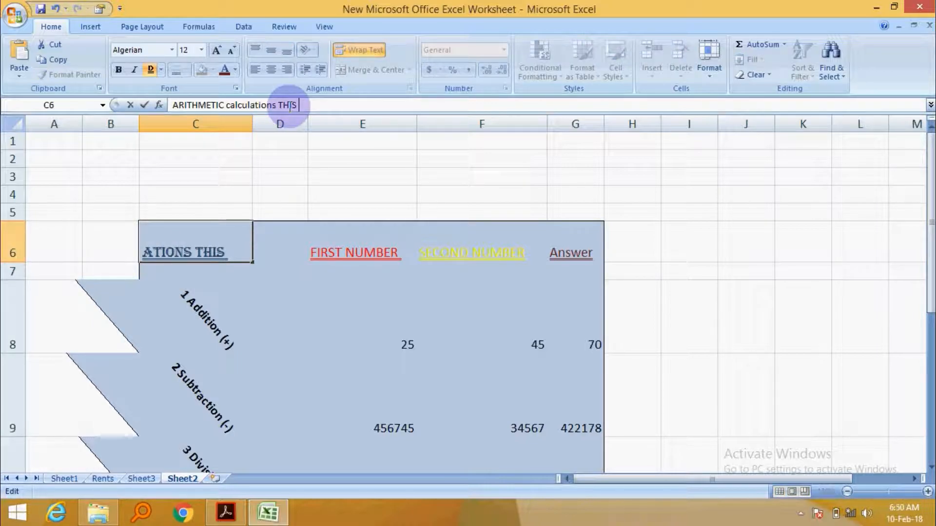
{"action": "type", "text": " IS EXCEL CLASS"}
{"action": "key", "text": "Return"}
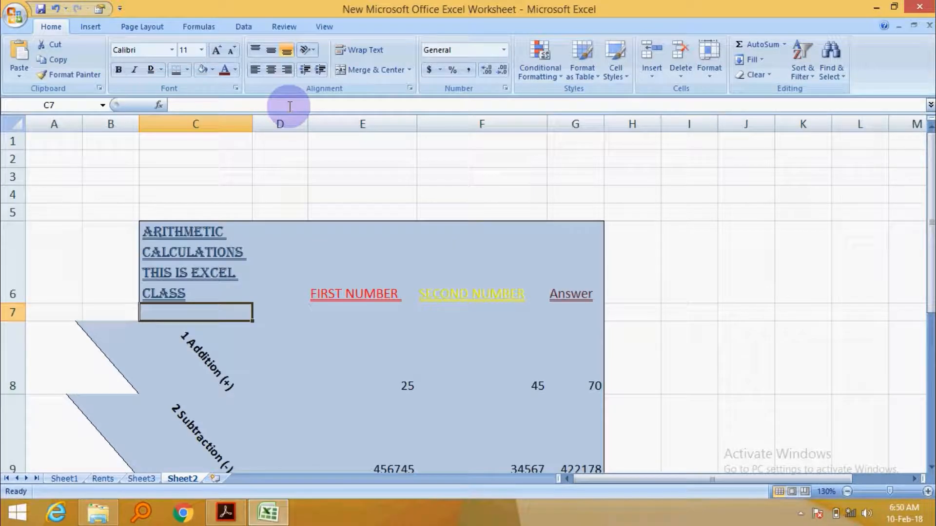
- Turn off text wrapping for the extended heading in C6
{"action": "left_click", "coordinate": [219, 279]}
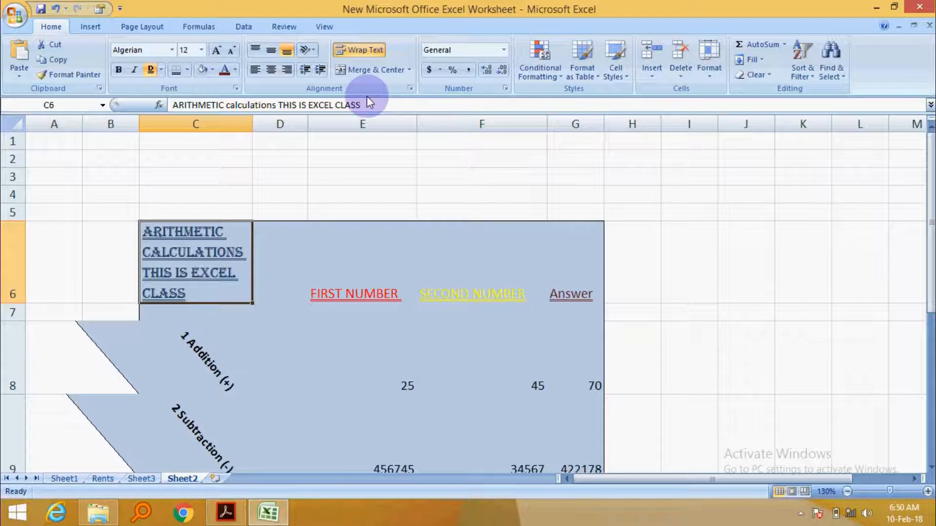
{"action": "left_click", "coordinate": [366, 53]}
{"action": "left_click", "coordinate": [320, 275]}
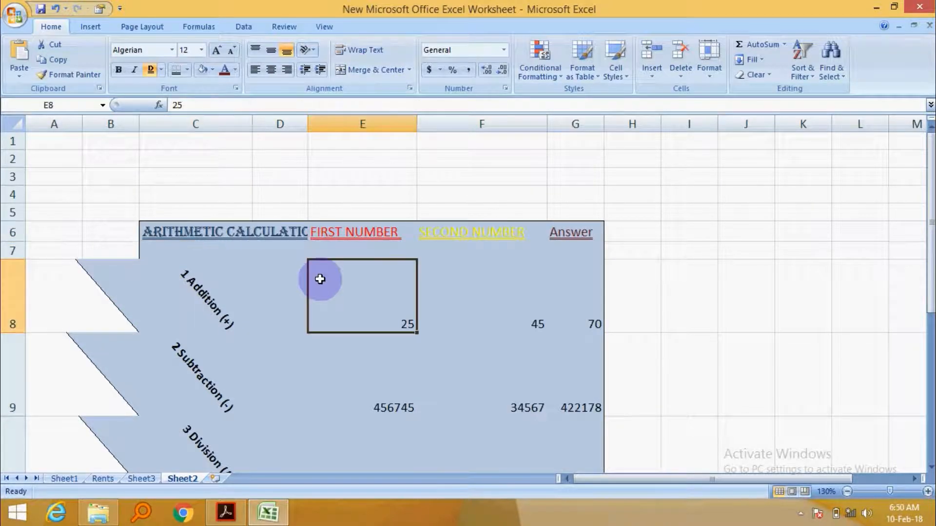
{"action": "left_click", "coordinate": [230, 229]}
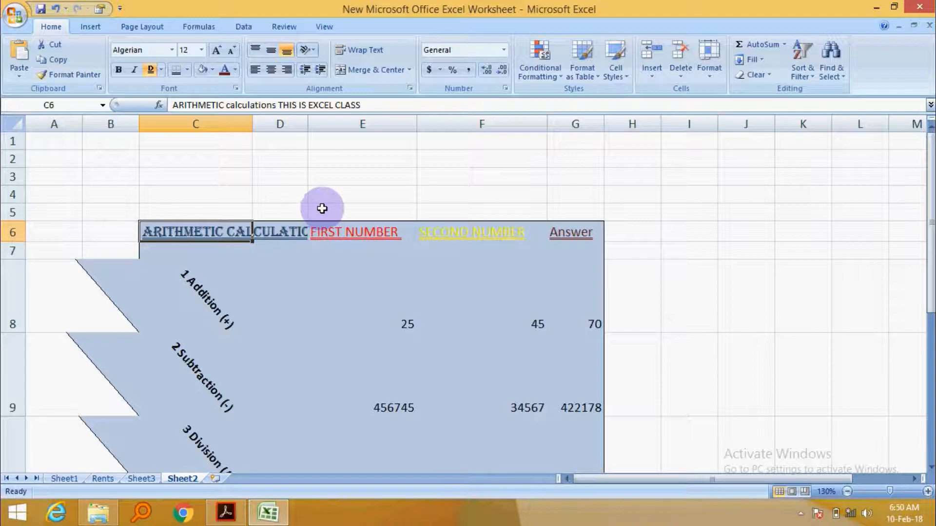
- Merge and center the empty cells C3:E4 above the table and enter ENGLISH in the merged cell
{"action": "left_click_drag", "start_coordinate": [208, 175], "coordinate": [379, 195]}
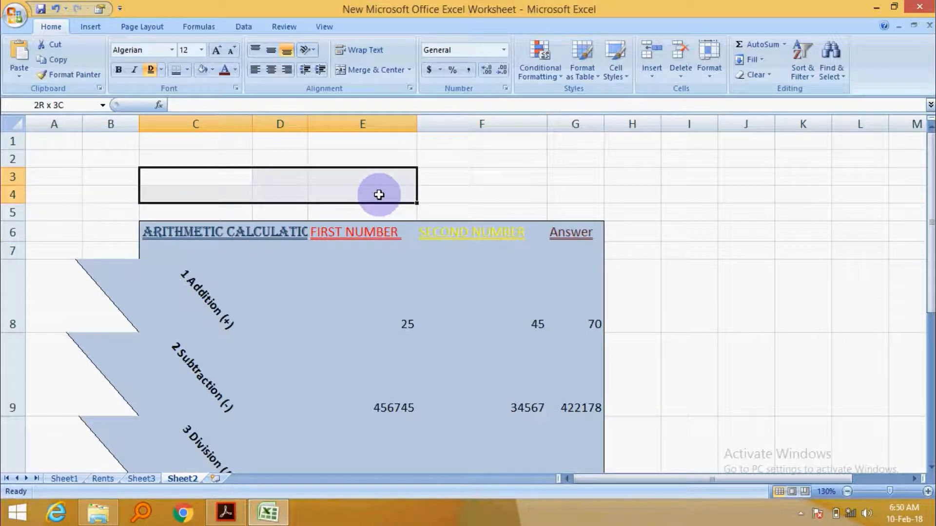
{"action": "left_click", "coordinate": [410, 70]}
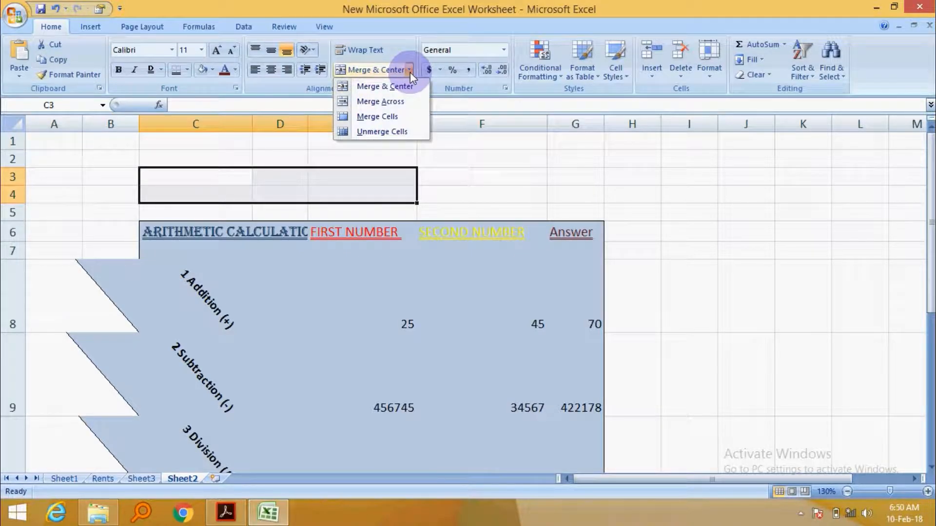
{"action": "left_click", "coordinate": [407, 86]}
{"action": "left_click", "coordinate": [440, 196]}
{"action": "left_click", "coordinate": [267, 191]}
{"action": "type", "text": "E"}
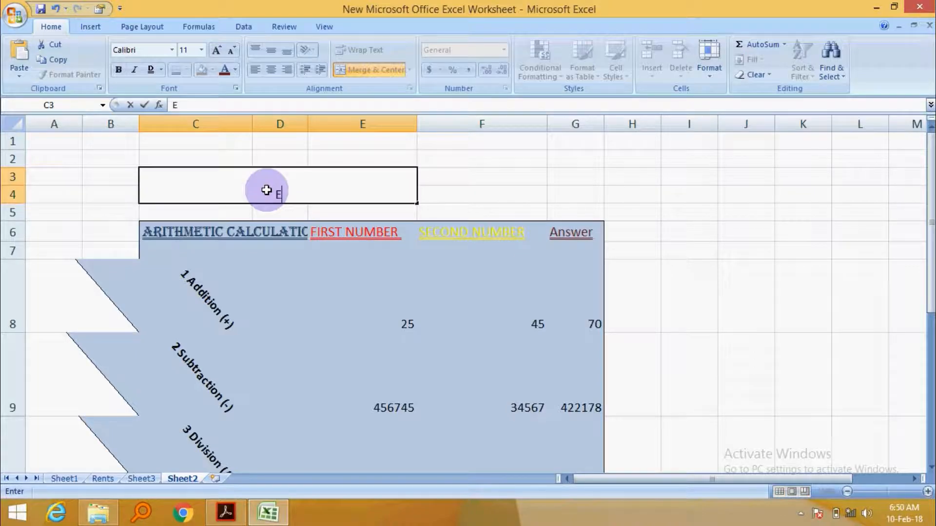
{"action": "type", "text": "NGLISH"}
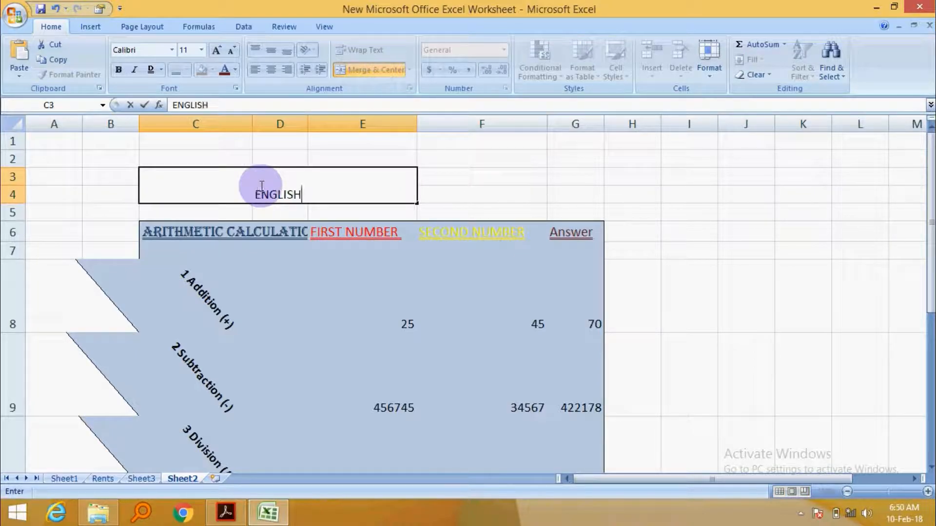
{"action": "left_click", "coordinate": [519, 197]}
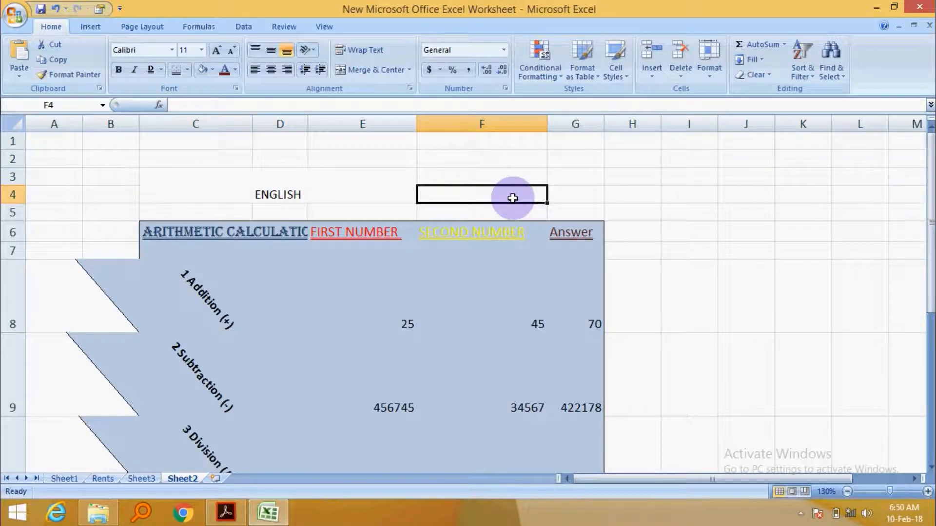
- Unmerge the ENGLISH cell spanning C3:E4 back into separate cells
{"action": "left_click", "coordinate": [209, 178]}
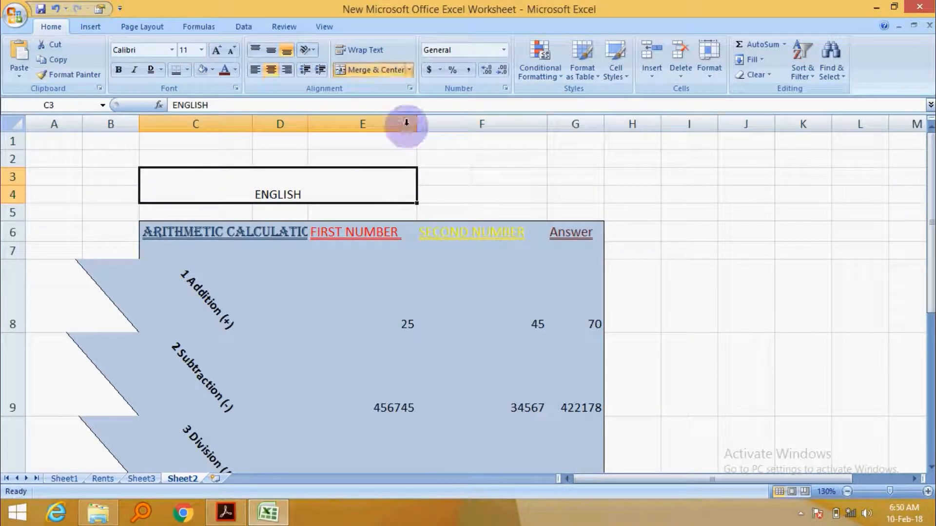
{"action": "left_click", "coordinate": [410, 70]}
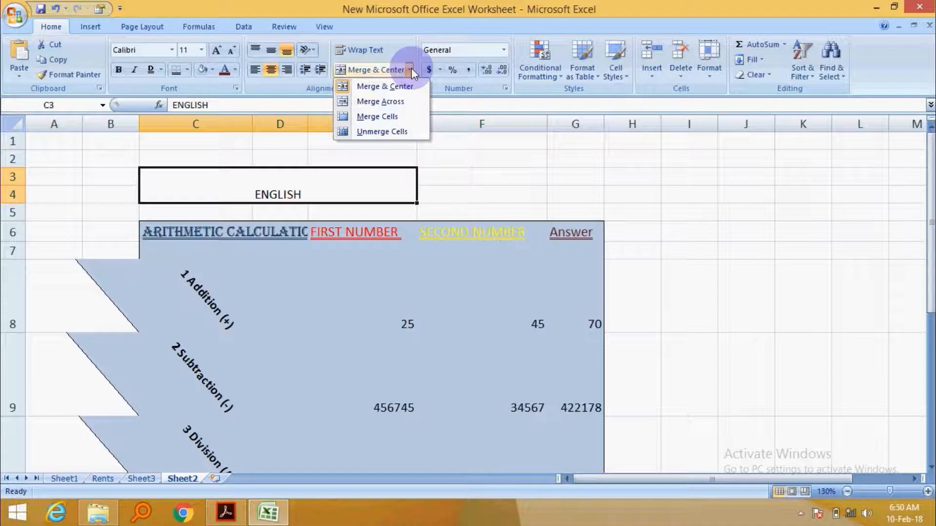
{"action": "left_click", "coordinate": [401, 133]}
{"action": "left_click", "coordinate": [359, 210]}
{"action": "left_click_drag", "start_coordinate": [195, 179], "coordinate": [368, 190]}
{"action": "left_click", "coordinate": [441, 197]}
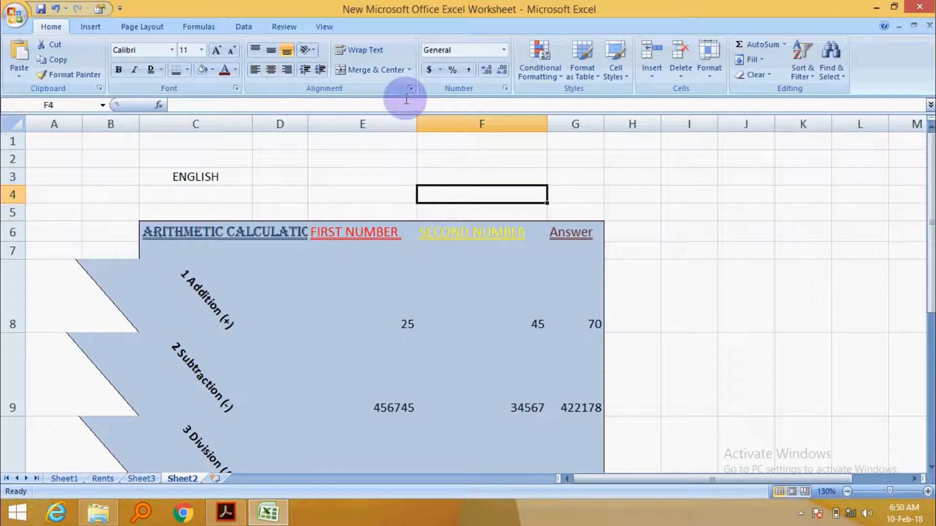
- Merge C3:G3 across the row so ENGLISH spans the width of the table
{"action": "left_click", "coordinate": [409, 70]}
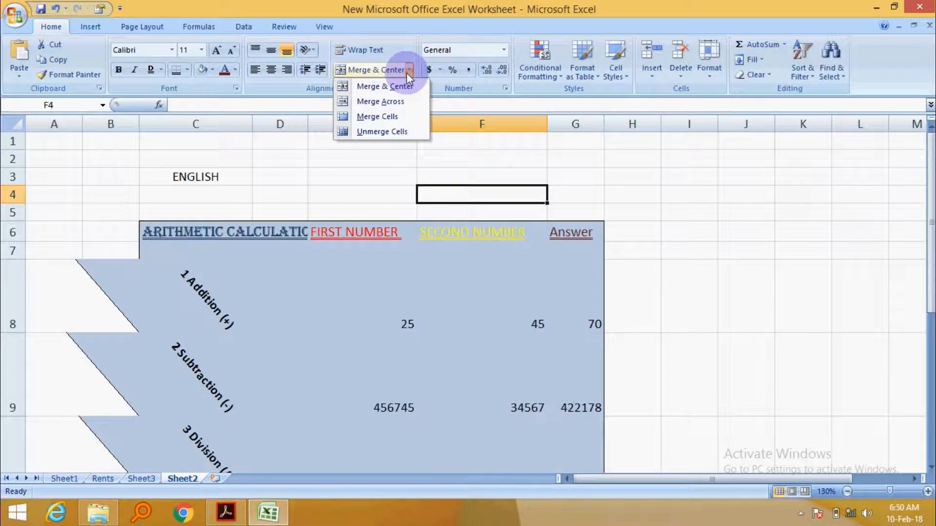
{"action": "left_click", "coordinate": [399, 101]}
{"action": "left_click", "coordinate": [235, 177]}
{"action": "left_click_drag", "start_coordinate": [235, 177], "coordinate": [554, 173]}
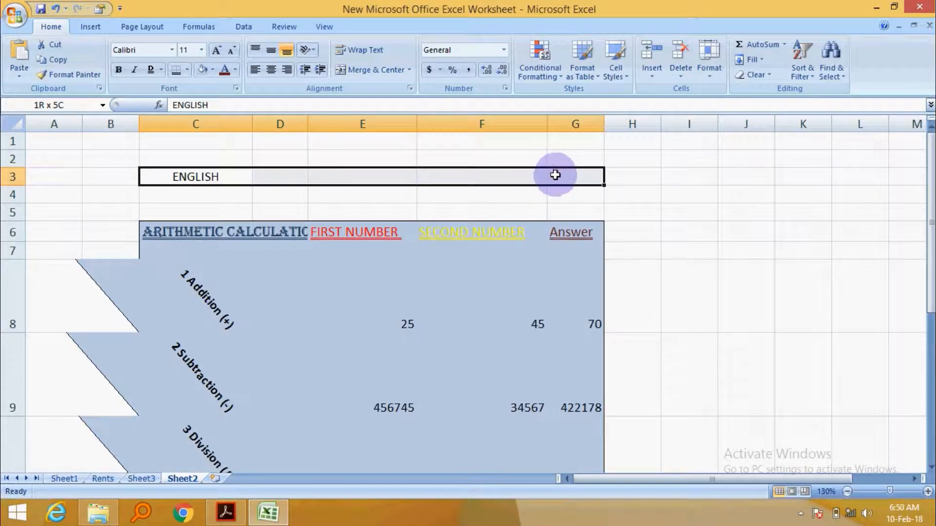
{"action": "left_click", "coordinate": [410, 72]}
{"action": "left_click", "coordinate": [395, 101]}
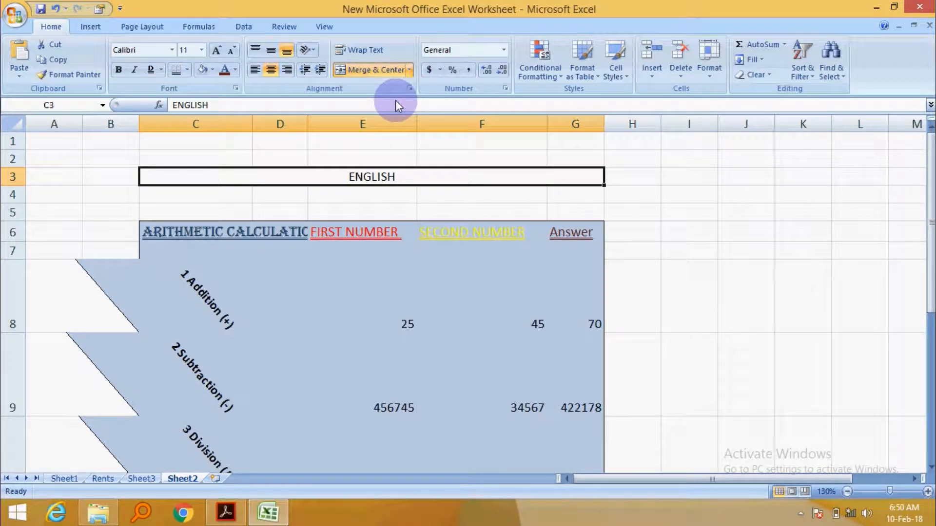
{"action": "left_click", "coordinate": [678, 225]}
{"action": "left_click", "coordinate": [218, 175]}
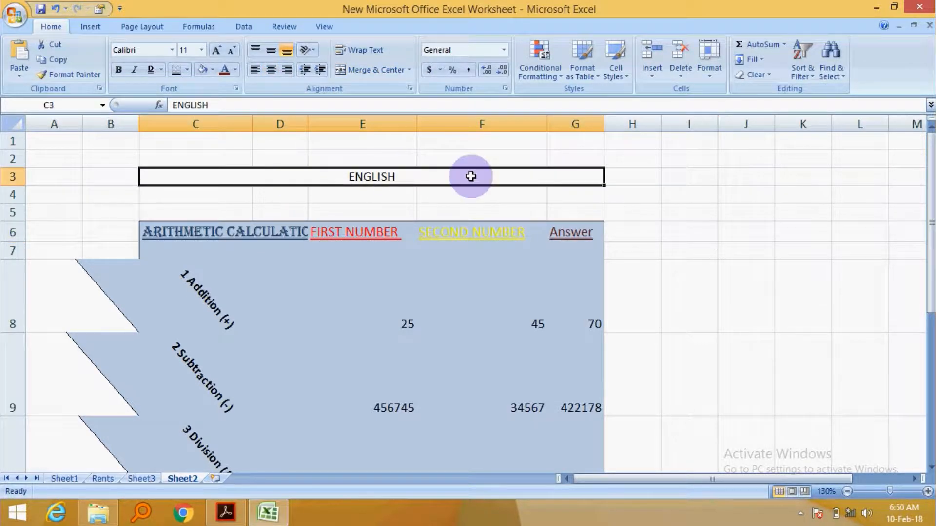
{"action": "left_click", "coordinate": [675, 210]}
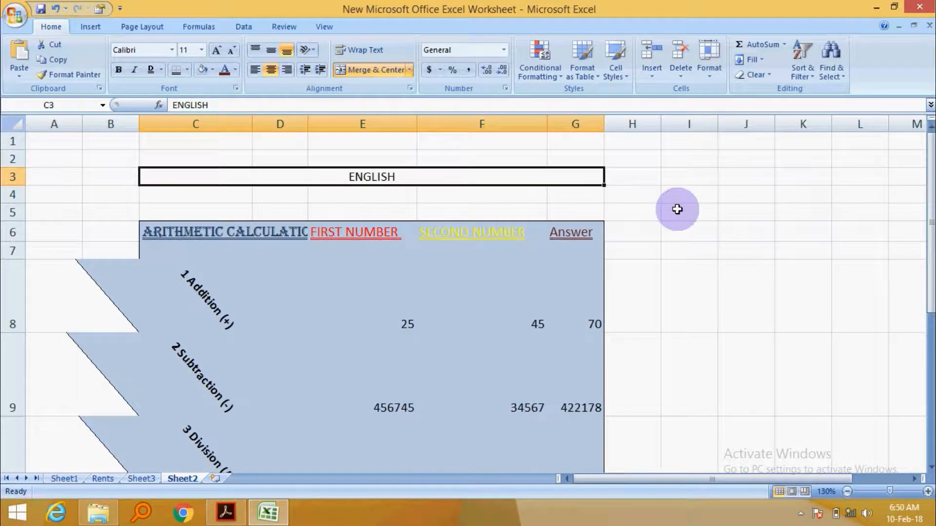
{"action": "left_click", "coordinate": [373, 175]}
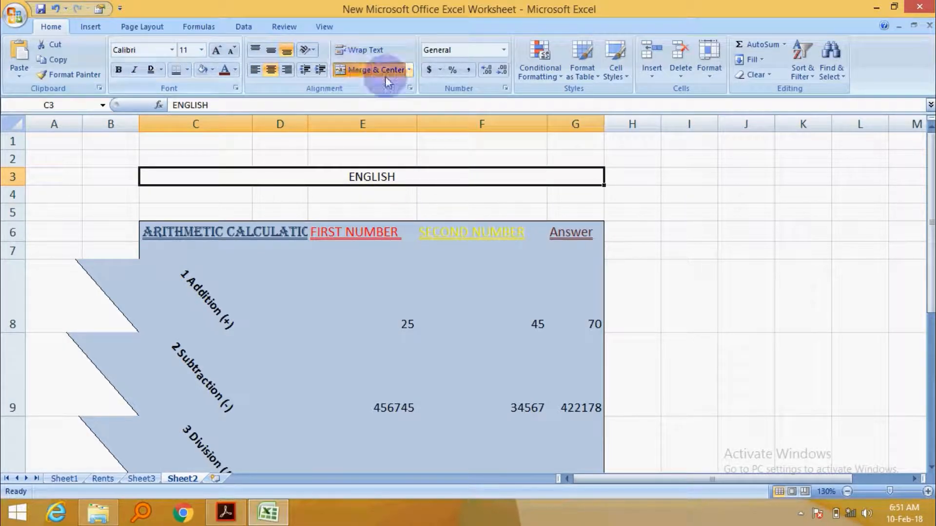
{"action": "left_click", "coordinate": [639, 203]}
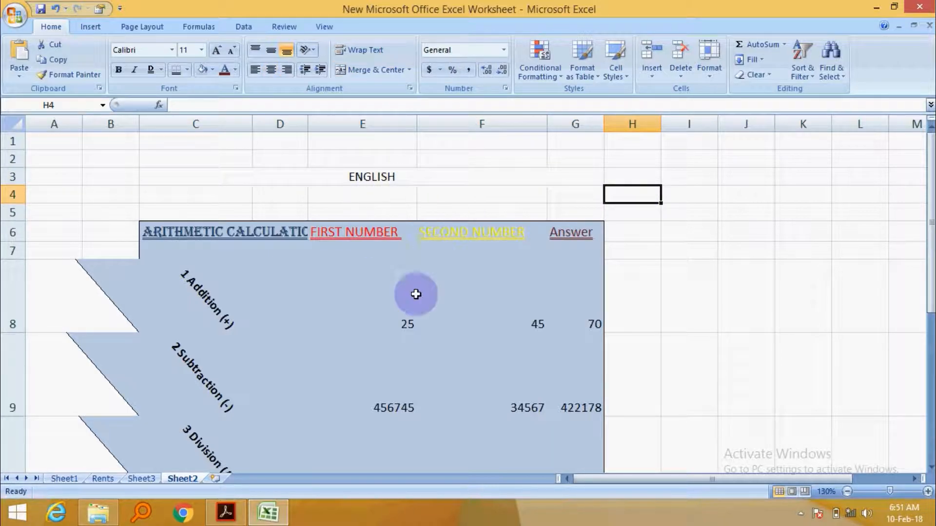
- Try the Angle Clockwise and Angle Counterclockwise text orientations on the whole of column C
{"action": "left_click", "coordinate": [395, 311]}
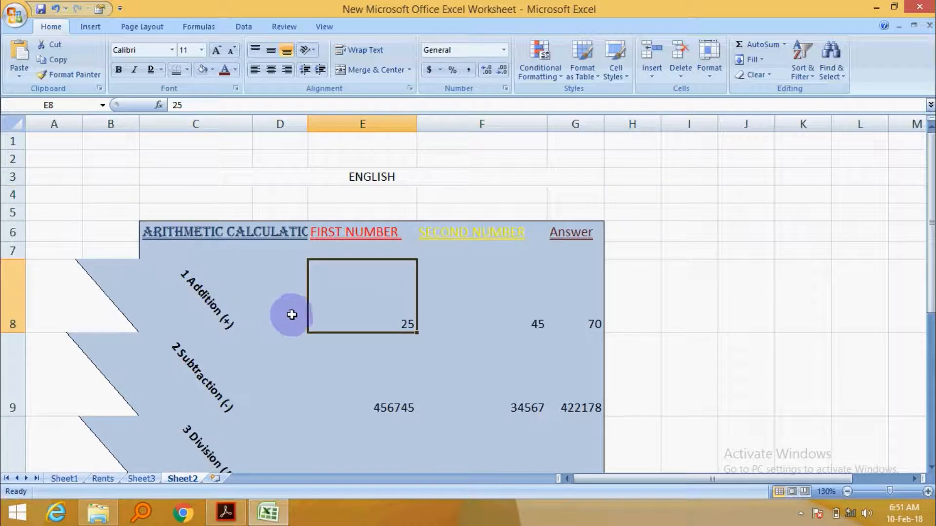
{"action": "left_click", "coordinate": [203, 123]}
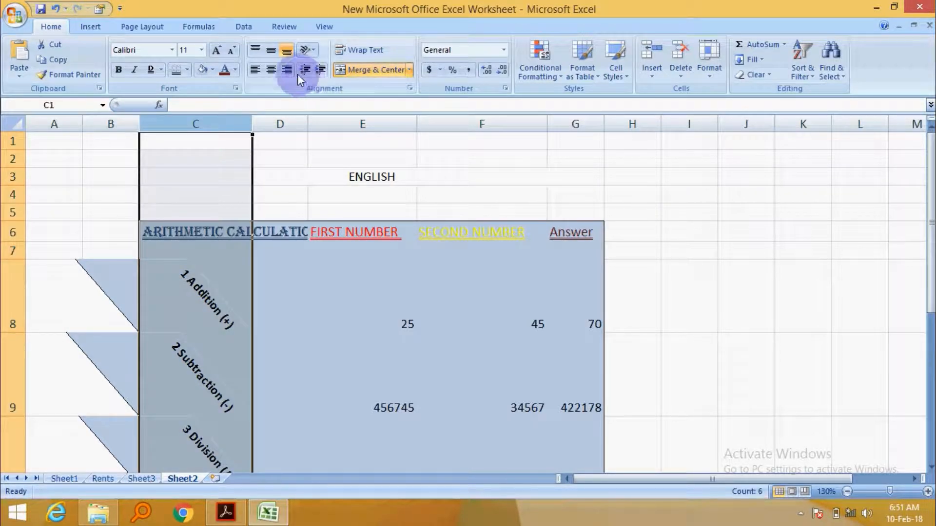
{"action": "left_click", "coordinate": [312, 51]}
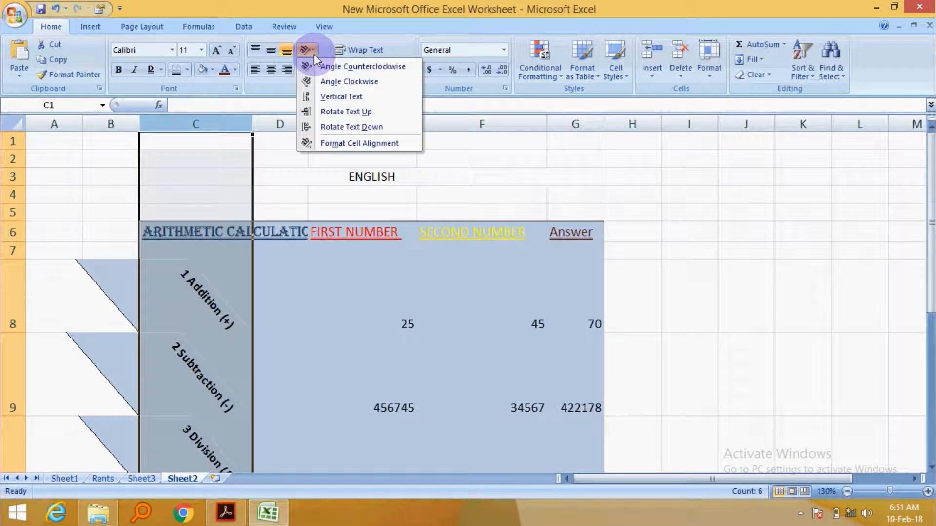
{"action": "left_click", "coordinate": [363, 82]}
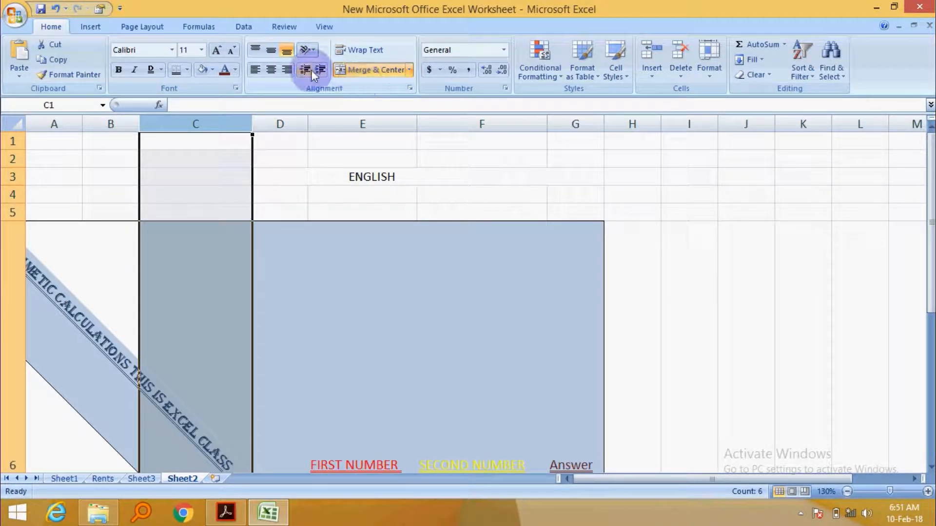
{"action": "left_click", "coordinate": [313, 50]}
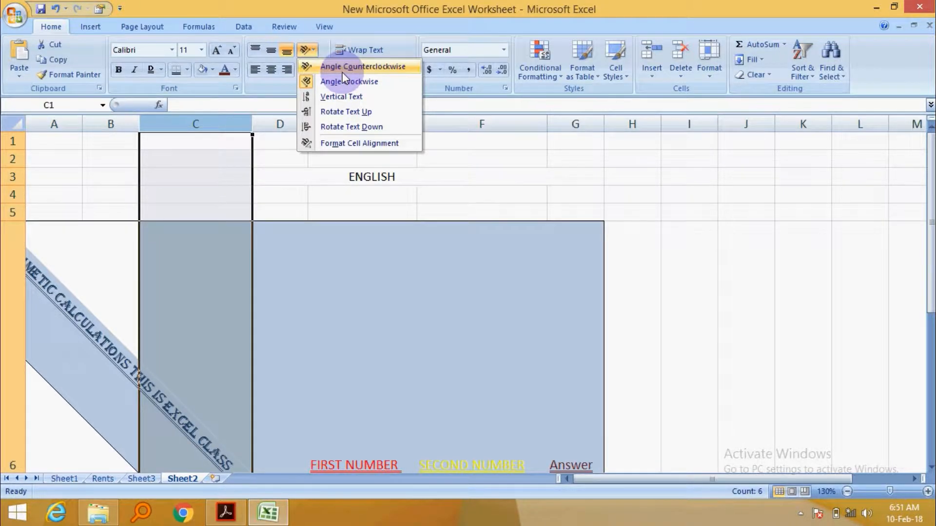
{"action": "left_click", "coordinate": [343, 66]}
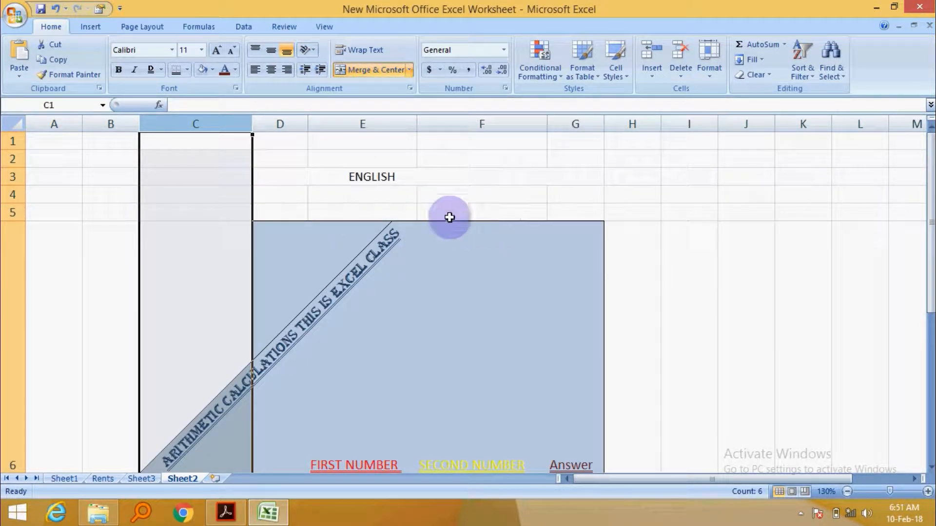
{"action": "left_click", "coordinate": [433, 205]}
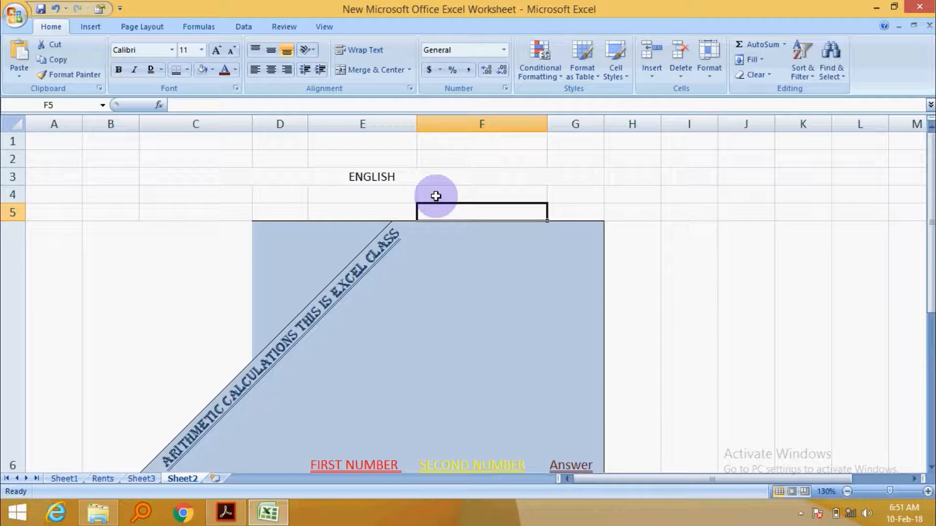
- Undo the column C orientations, the merges, the ENGLISH entry, the unwrapping and the text added to the C6 heading
{"action": "key", "text": "ctrl+z"}
{"action": "key", "text": "ctrl+z"}
{"action": "key", "text": "ctrl+z"}
{"action": "left_click", "coordinate": [436, 196]}
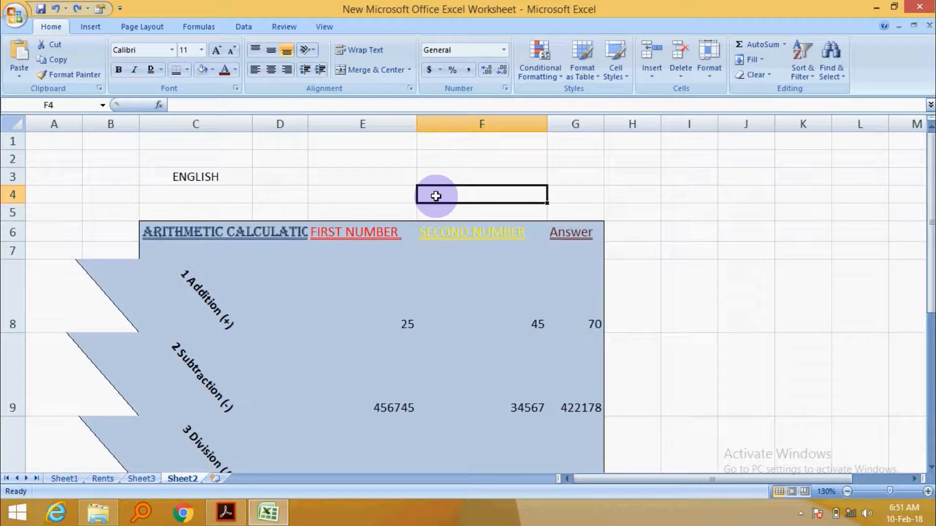
{"action": "key", "text": "ctrl+z"}
{"action": "key", "text": "ctrl+z"}
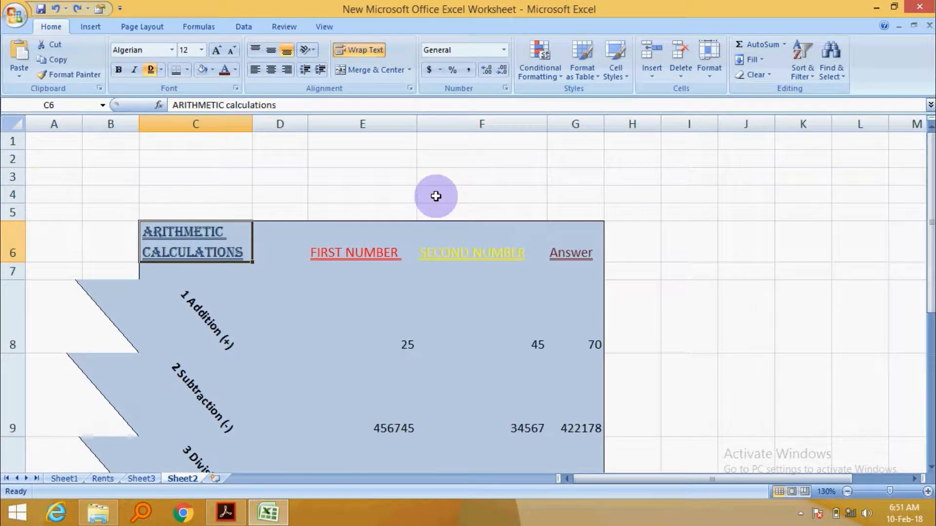
- Undo the table styling back to the bold italic labels in C8:C11, removing the wrapping, orientation, borders, fill and font colors, and underlines
{"action": "key", "text": "ctrl+z"}
{"action": "key", "text": "ctrl+z"}
{"action": "key", "text": "ctrl+z"}
{"action": "key", "text": "ctrl+z"}
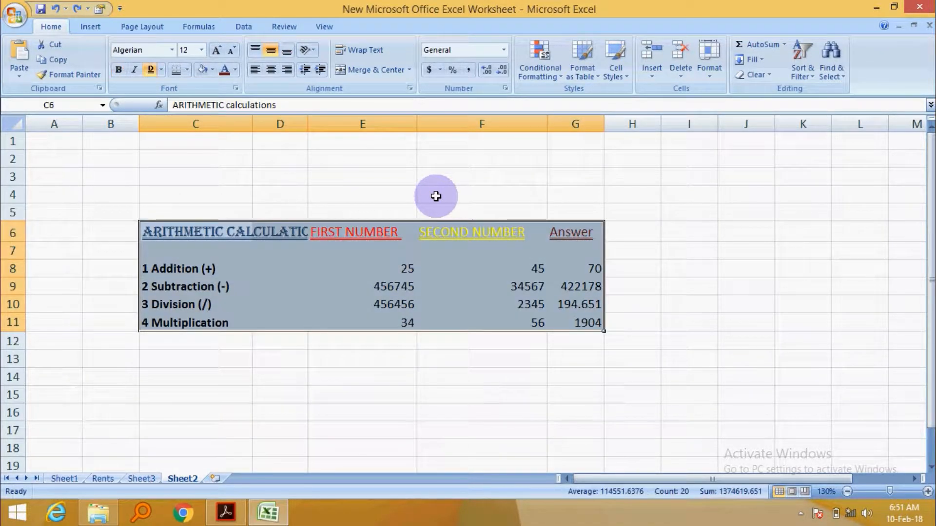
{"action": "key", "text": "ctrl+z"}
{"action": "key", "text": "ctrl+z"}
{"action": "key", "text": "ctrl+z"}
{"action": "key", "text": "ctrl+z"}
{"action": "key", "text": "ctrl+z"}
{"action": "key", "text": "ctrl+z"}
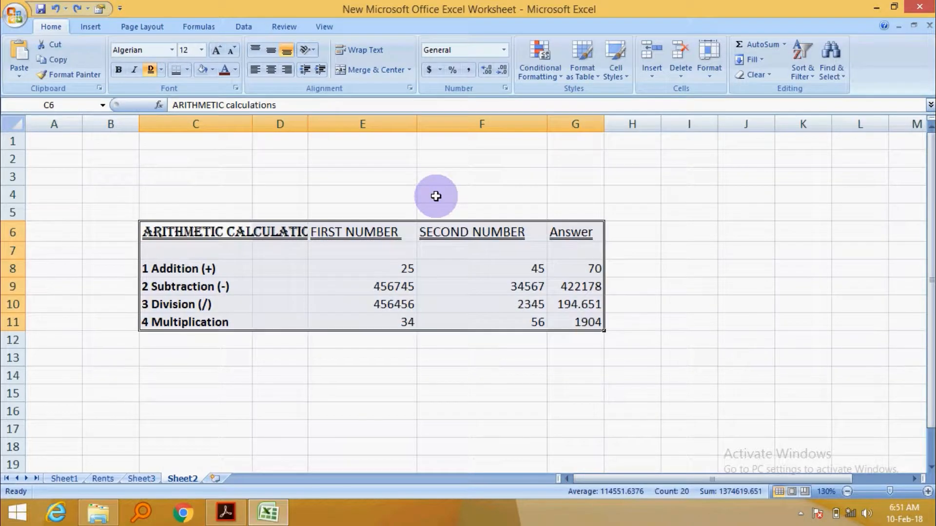
{"action": "key", "text": "ctrl+z"}
{"action": "key", "text": "ctrl+z"}
{"action": "key", "text": "ctrl+z"}
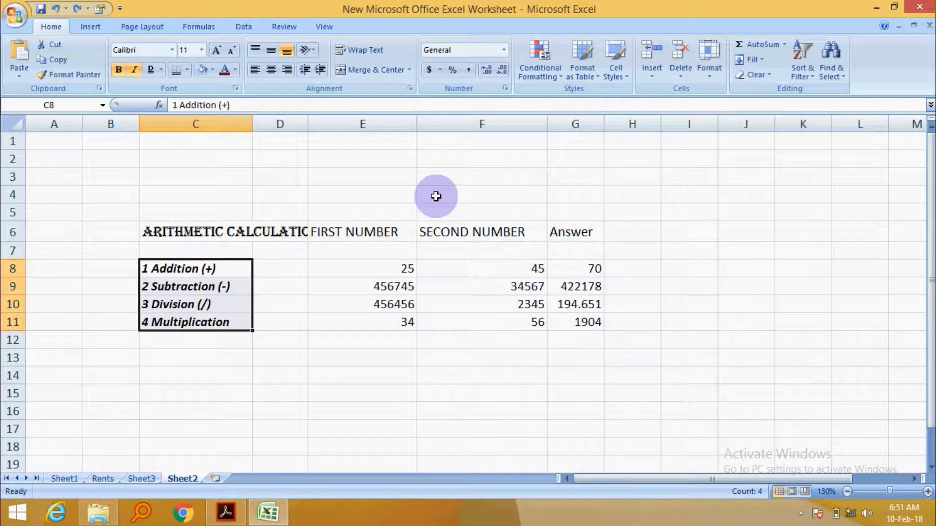
- Look through the number formats available for the whole table C6:G11, from General down to Percentage and Fraction
{"action": "left_click", "coordinate": [679, 304]}
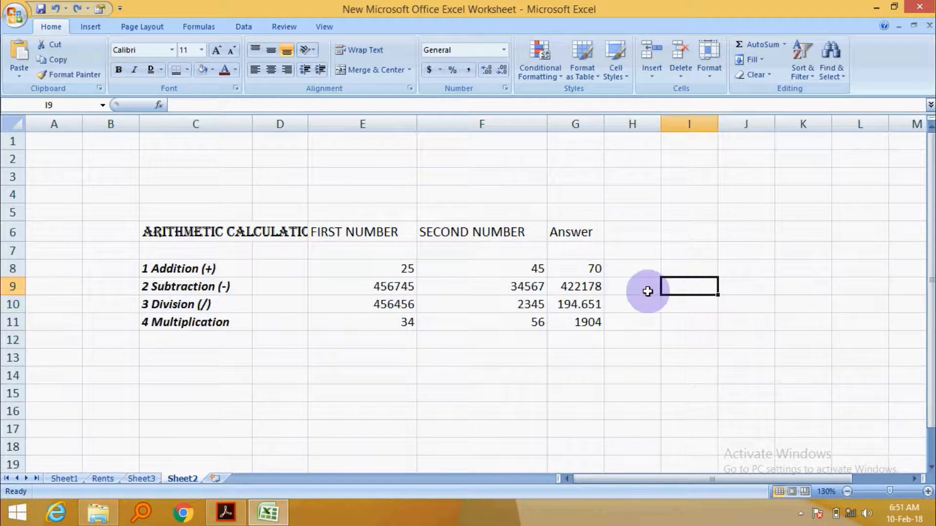
{"action": "left_click", "coordinate": [203, 233]}
{"action": "left_click_drag", "start_coordinate": [203, 232], "coordinate": [575, 324]}
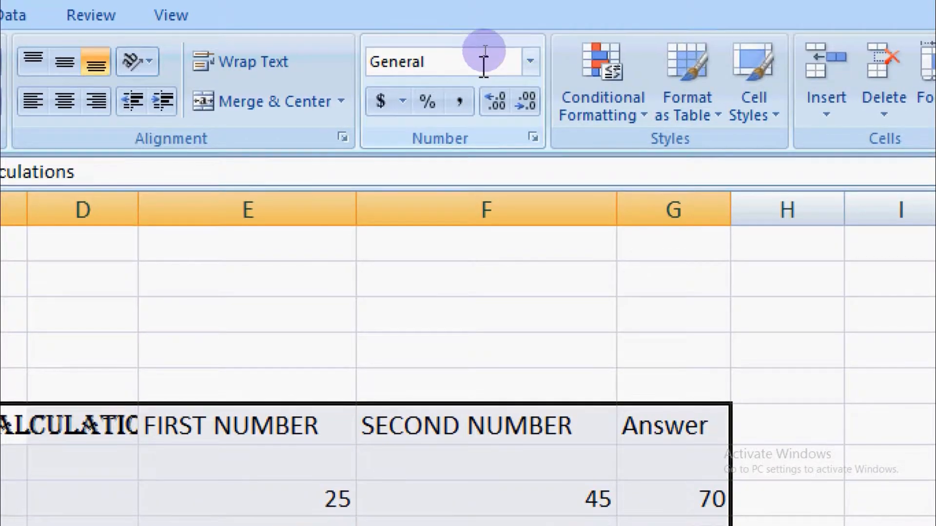
{"action": "left_click", "coordinate": [531, 59]}
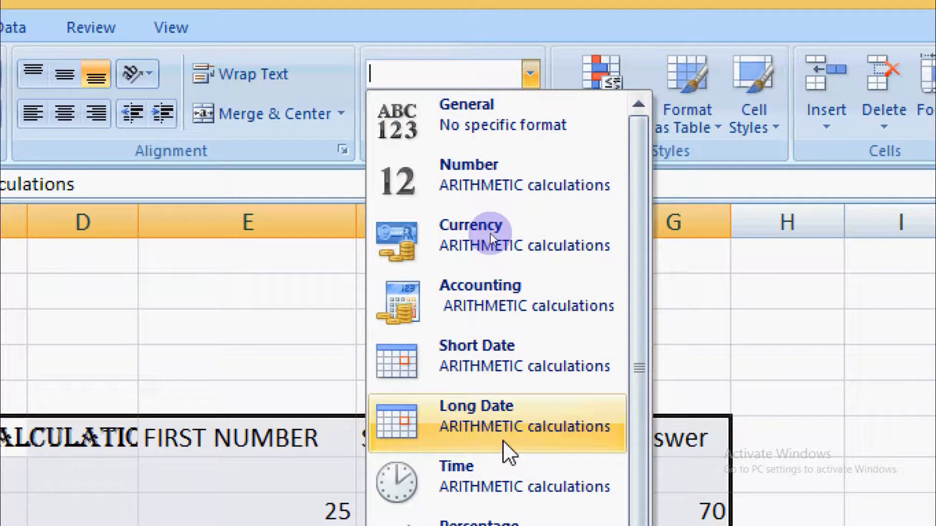
{"action": "scroll", "coordinate": [507, 449], "scroll_direction": "down", "scroll_amount": 1}
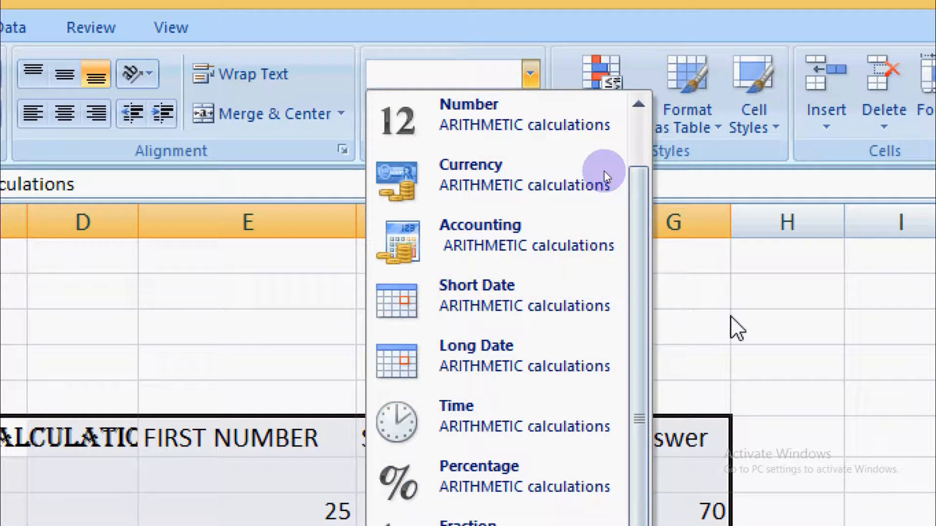
{"action": "left_click", "coordinate": [756, 355]}
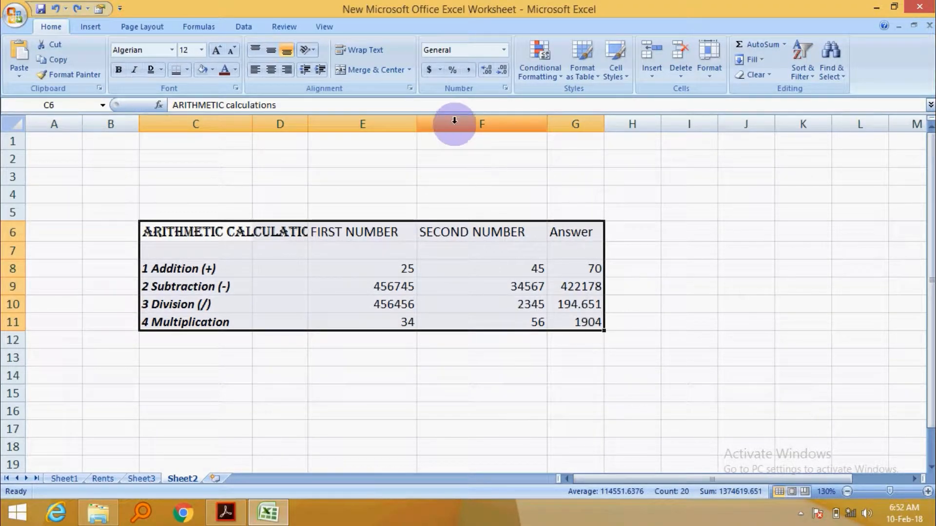
- Apply the $ English (United States) accounting format to the first addition number in E8
{"action": "left_click", "coordinate": [387, 268]}
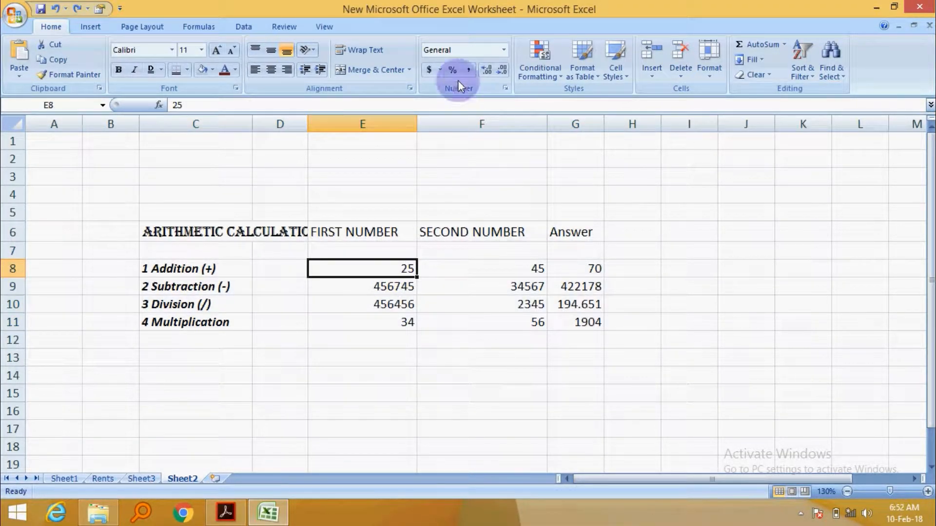
{"action": "left_click", "coordinate": [440, 70]}
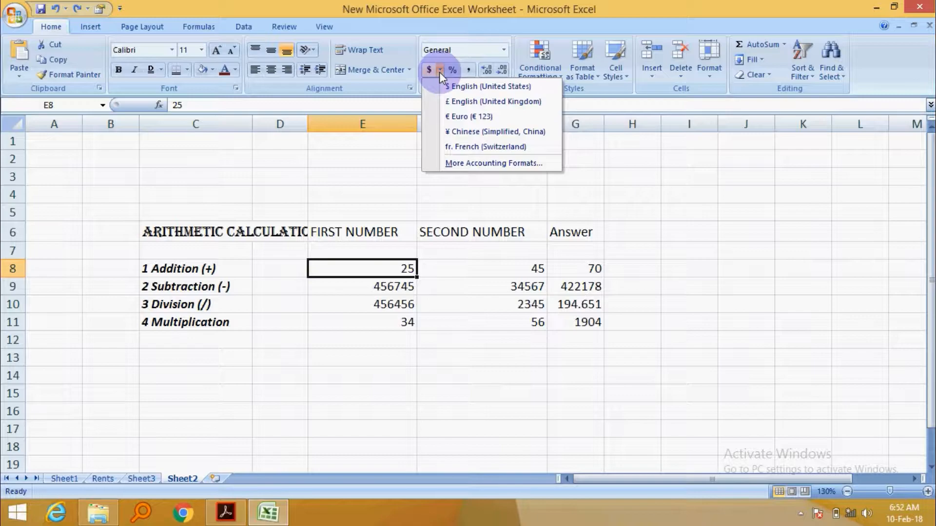
{"action": "left_click", "coordinate": [460, 87]}
{"action": "left_click", "coordinate": [476, 372]}
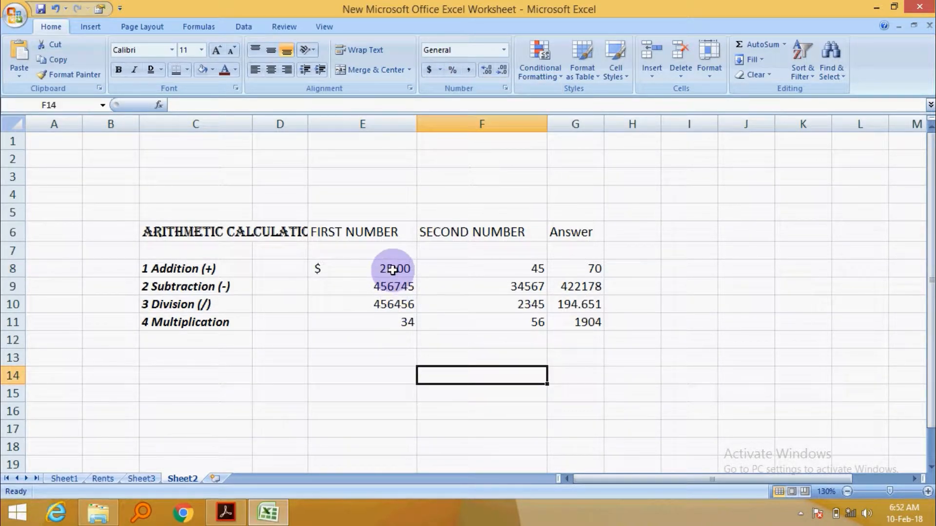
- Apply the $ English (United States) accounting format to all the FIRST NUMBER values in E8:E11
{"action": "left_click_drag", "start_coordinate": [388, 267], "coordinate": [390, 321]}
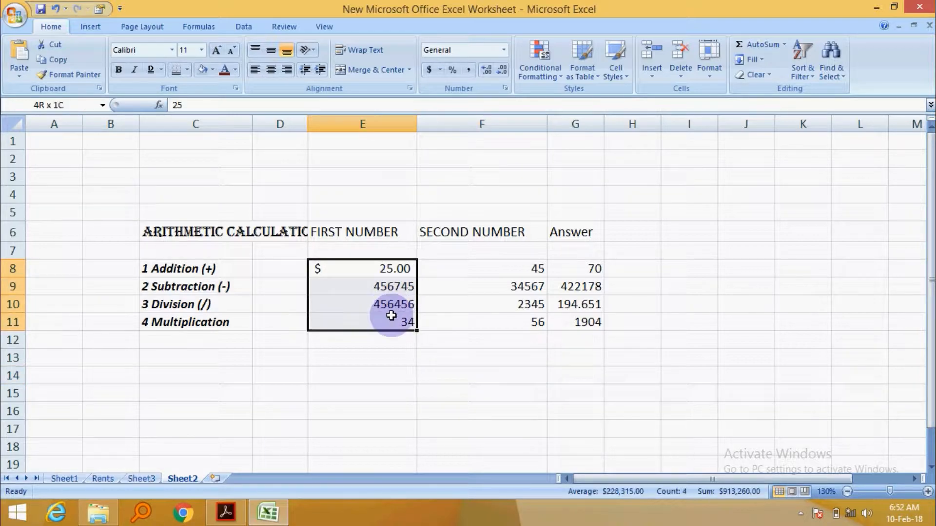
{"action": "left_click", "coordinate": [439, 70]}
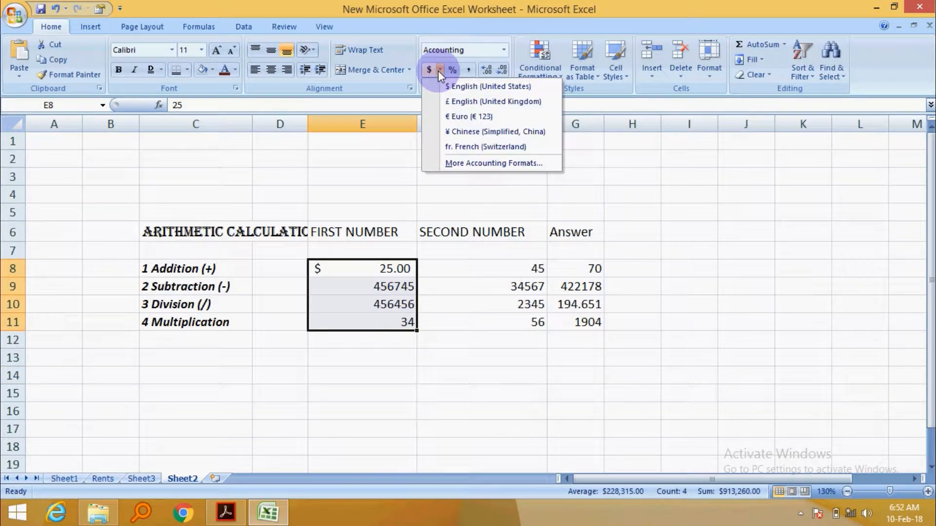
{"action": "left_click", "coordinate": [468, 88]}
{"action": "left_click", "coordinate": [472, 357]}
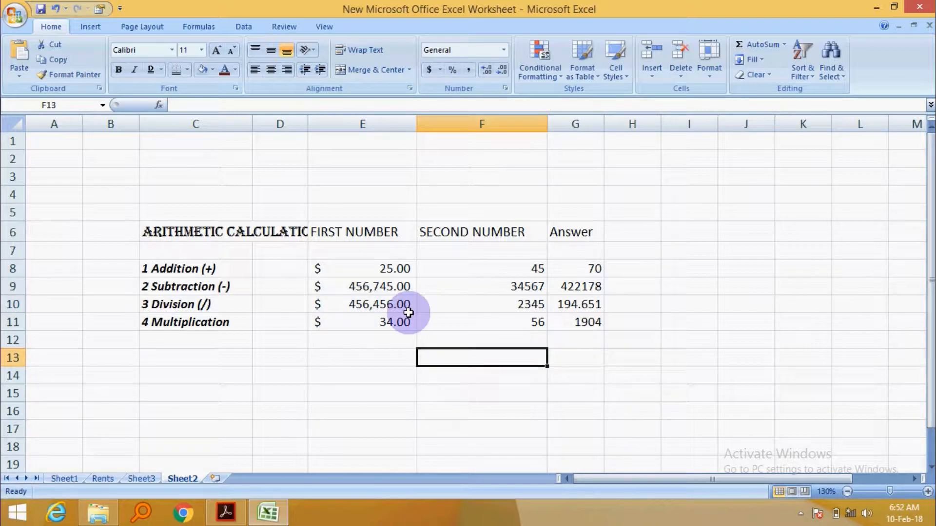
{"action": "left_click_drag", "start_coordinate": [392, 267], "coordinate": [393, 323]}
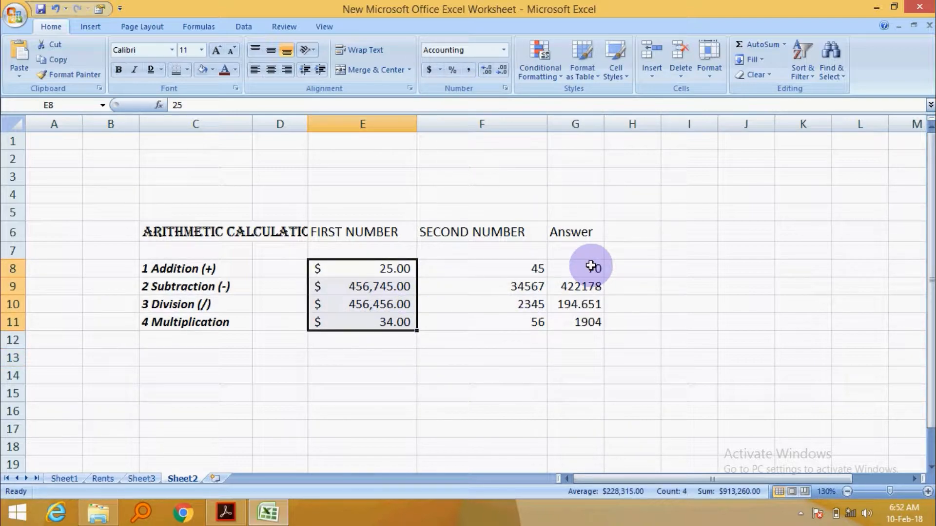
- Try the percent style on the SECOND NUMBER values in F8:F11 and undo it
{"action": "left_click_drag", "start_coordinate": [537, 267], "coordinate": [537, 321]}
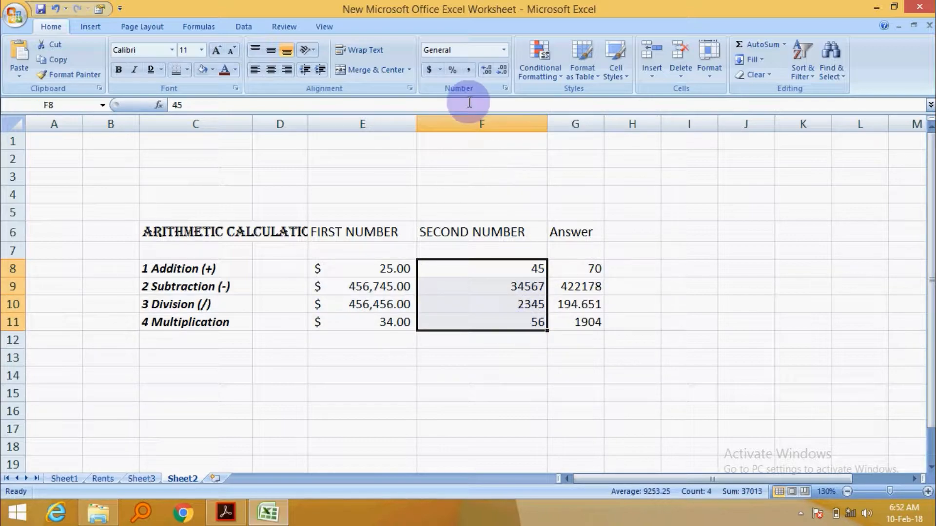
{"action": "left_click", "coordinate": [453, 70]}
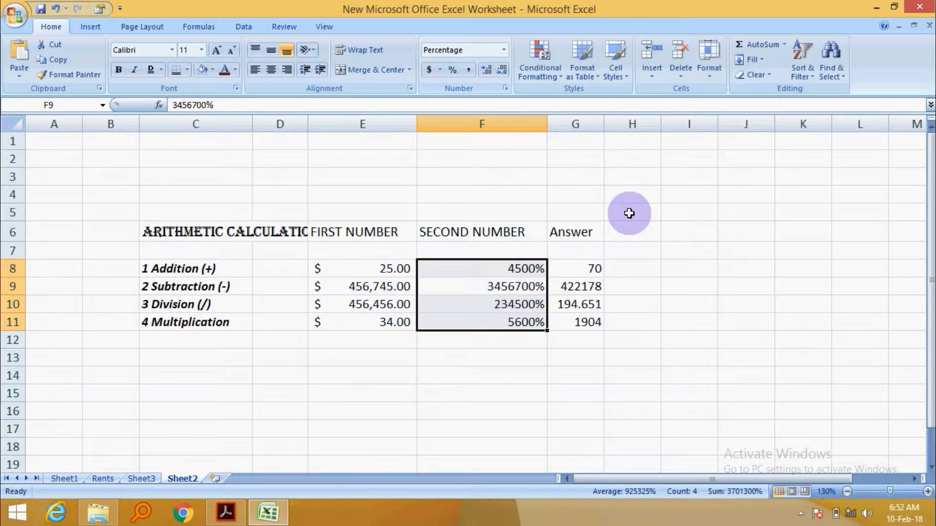
{"action": "left_click", "coordinate": [630, 229]}
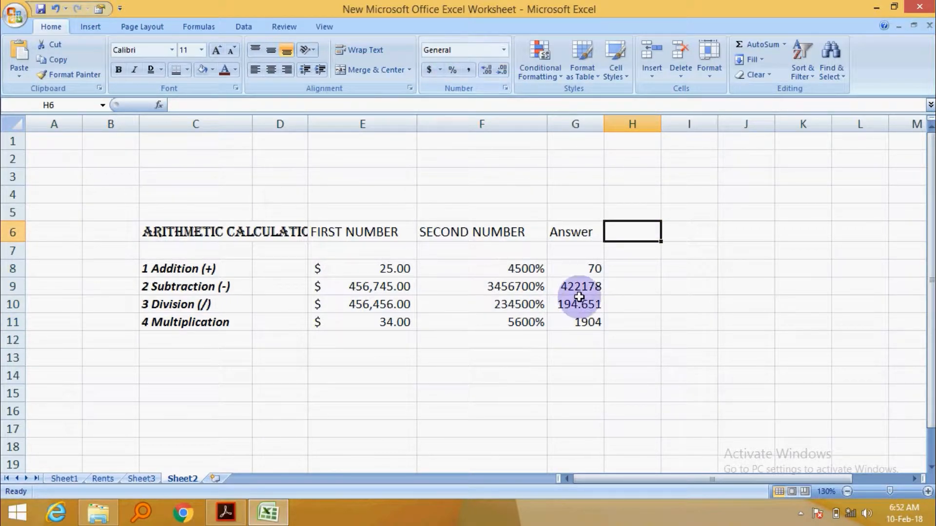
{"action": "left_click_drag", "start_coordinate": [511, 266], "coordinate": [518, 323]}
{"action": "key", "text": "ctrl+z"}
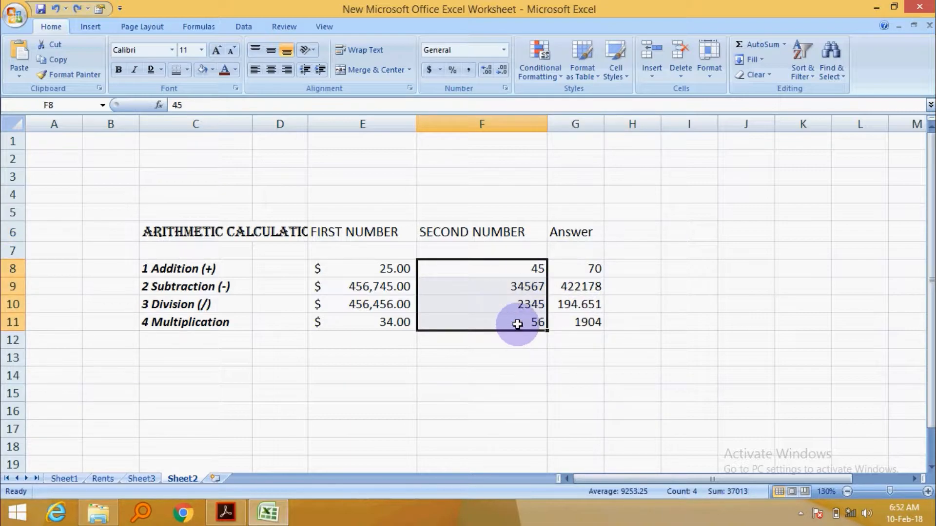
- Increase the decimals of the SECOND NUMBER values in F8:F11 to seven places
{"action": "left_click", "coordinate": [489, 68]}
{"action": "left_click", "coordinate": [489, 68]}
{"action": "left_click", "coordinate": [489, 68]}
{"action": "left_click", "coordinate": [489, 68]}
{"action": "left_click", "coordinate": [490, 68]}
{"action": "left_click", "coordinate": [487, 69]}
{"action": "left_click", "coordinate": [486, 69]}
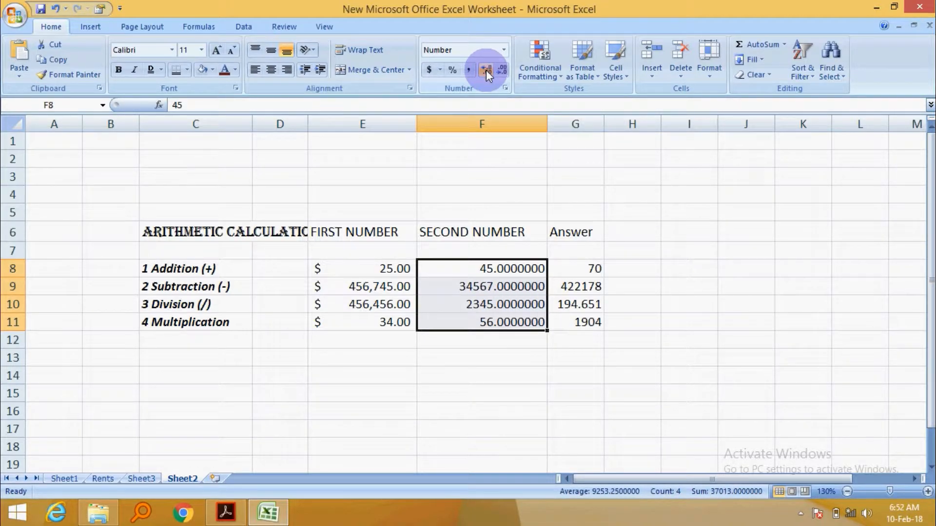
- Decrease the decimals of the SECOND NUMBER values in F8:F11 to zero places
{"action": "left_click", "coordinate": [502, 71]}
{"action": "left_click", "coordinate": [502, 71]}
{"action": "left_click", "coordinate": [502, 71]}
{"action": "left_click", "coordinate": [502, 70]}
{"action": "left_click", "coordinate": [502, 71]}
{"action": "left_click", "coordinate": [501, 71]}
{"action": "left_click", "coordinate": [501, 71]}
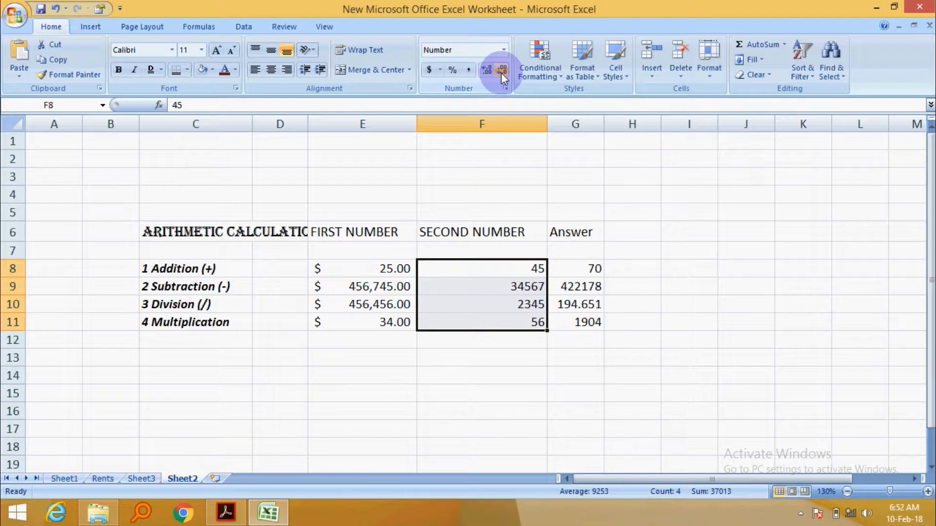
- Enter 45.456 in cell E4 and reduce its displayed decimals to zero places
{"action": "left_click", "coordinate": [360, 195]}
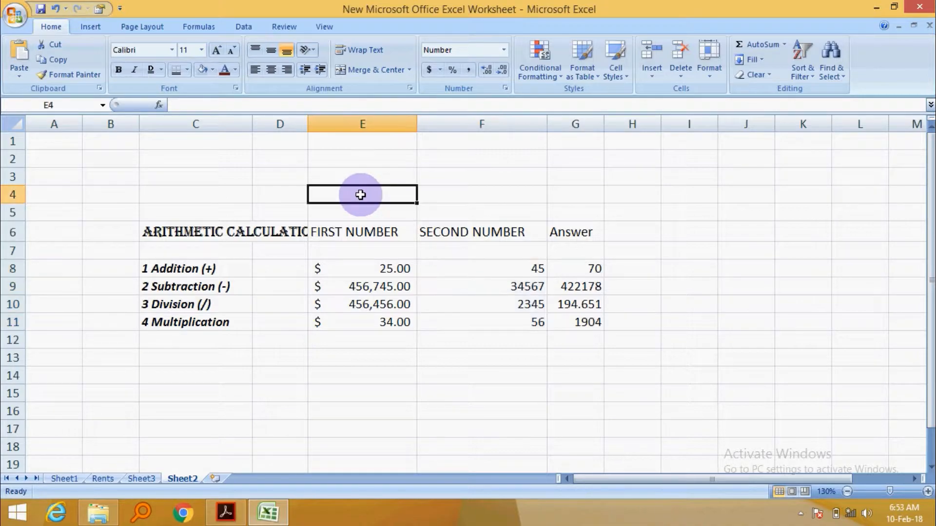
{"action": "type", "text": "45.456"}
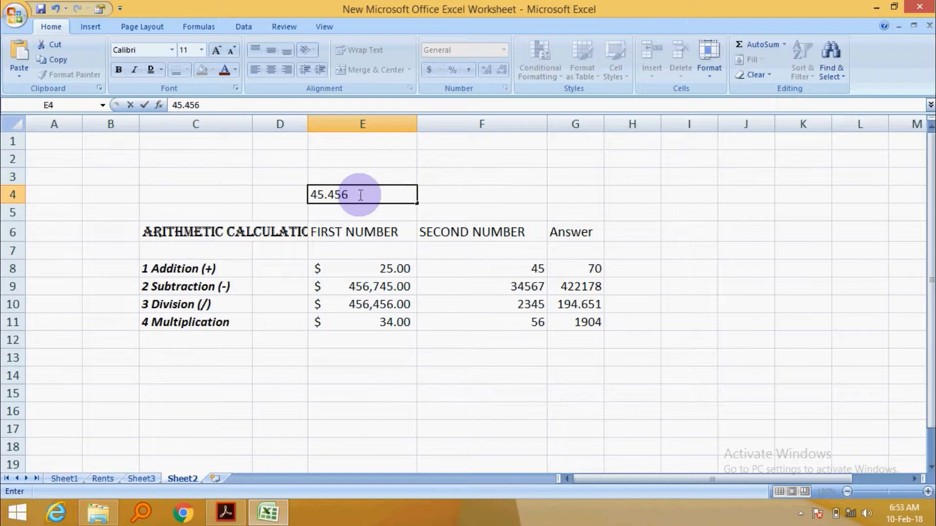
{"action": "left_click", "coordinate": [684, 305]}
{"action": "left_click", "coordinate": [393, 197]}
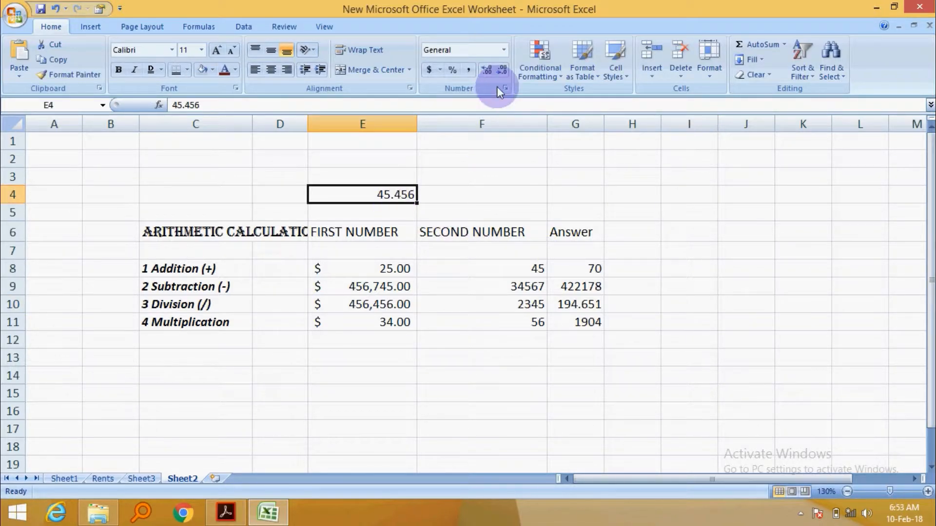
{"action": "left_click", "coordinate": [501, 71]}
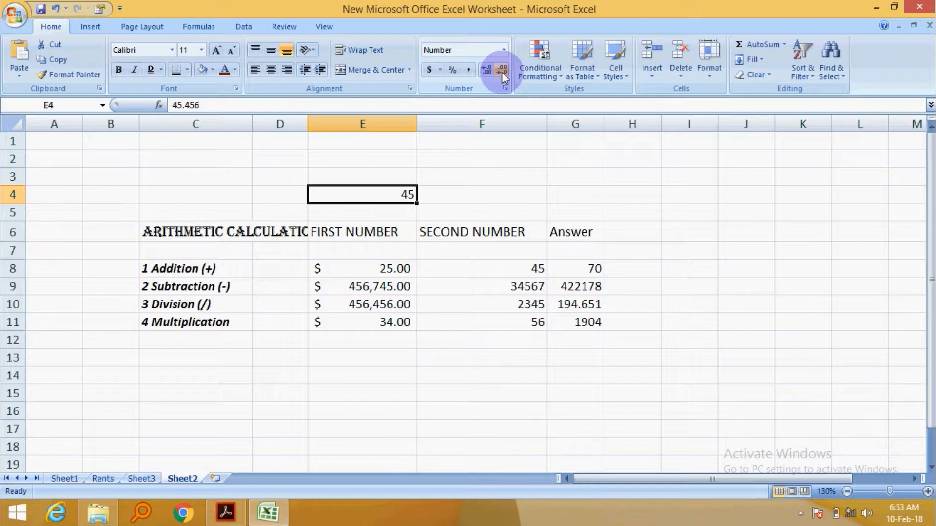